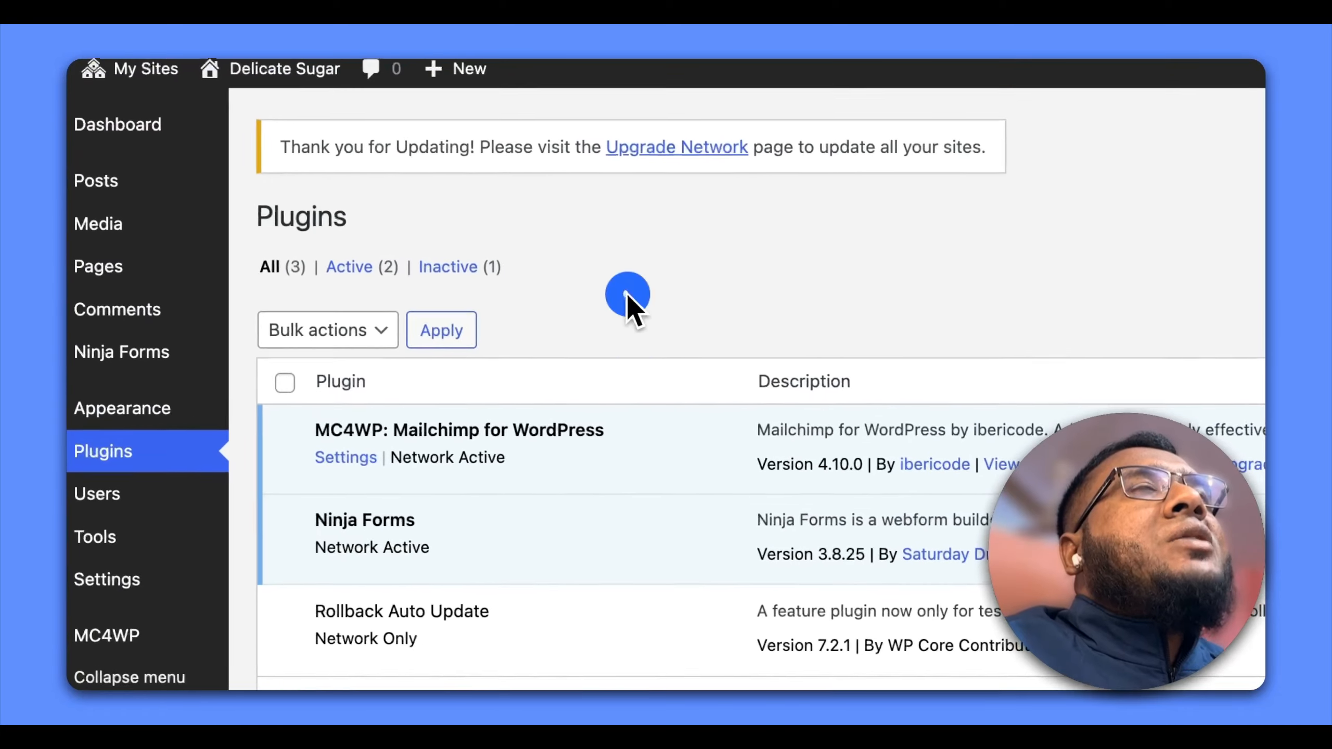
# Go to the network admin's plugins and open the page for adding a new plugin
pyautogui.moveTo(292, 131)
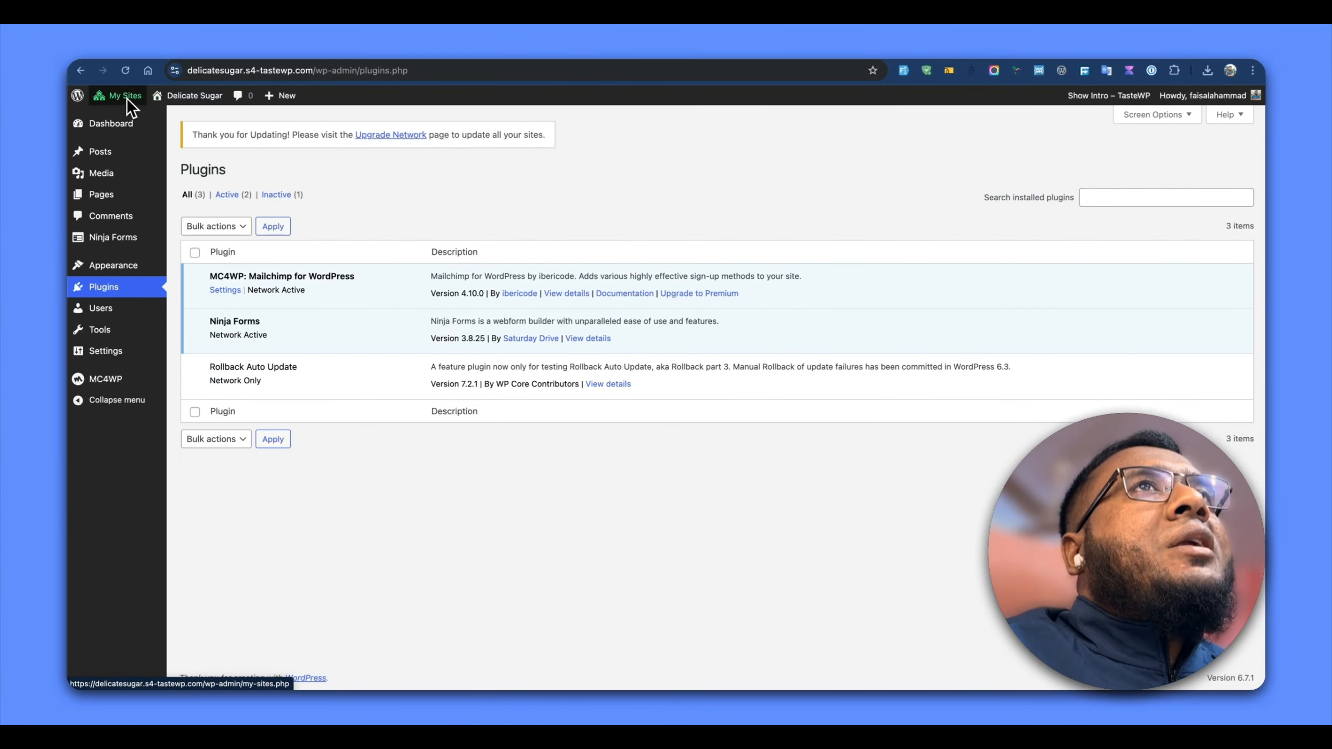
pyautogui.moveTo(131, 99)
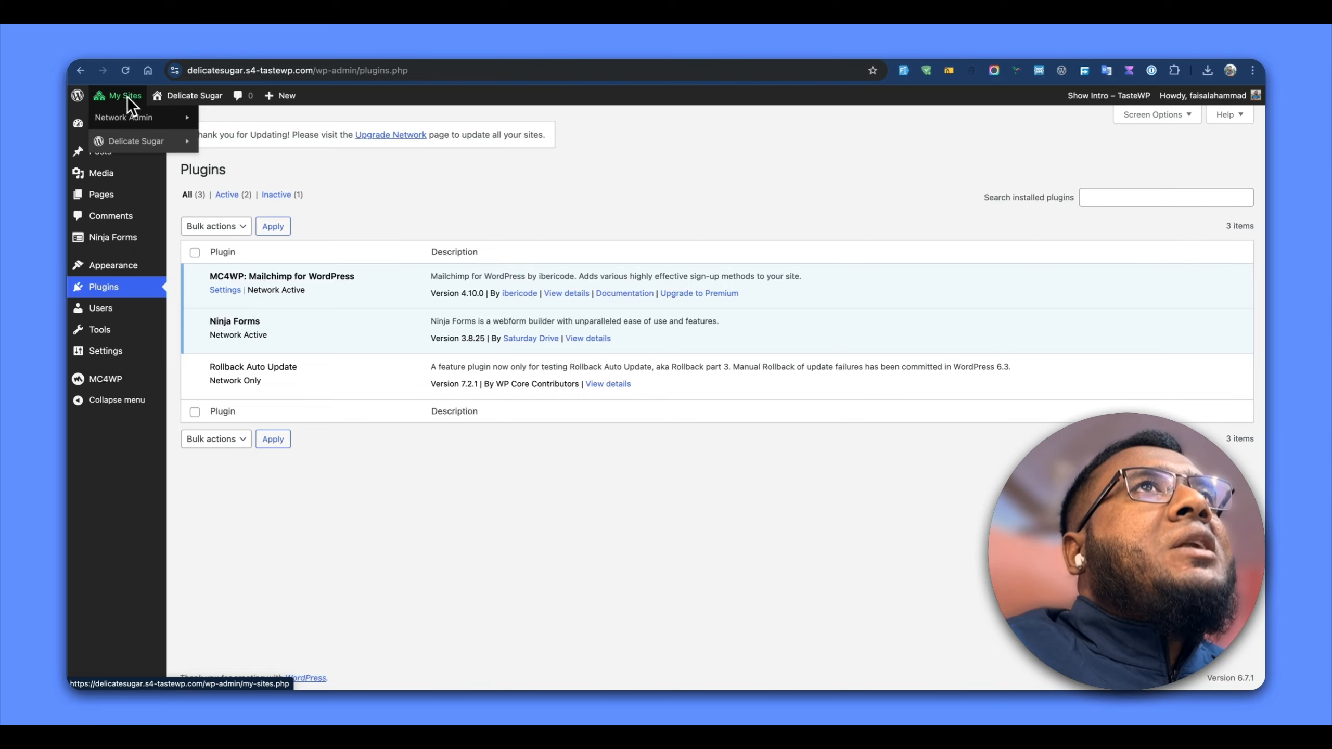
pyautogui.moveTo(152, 121)
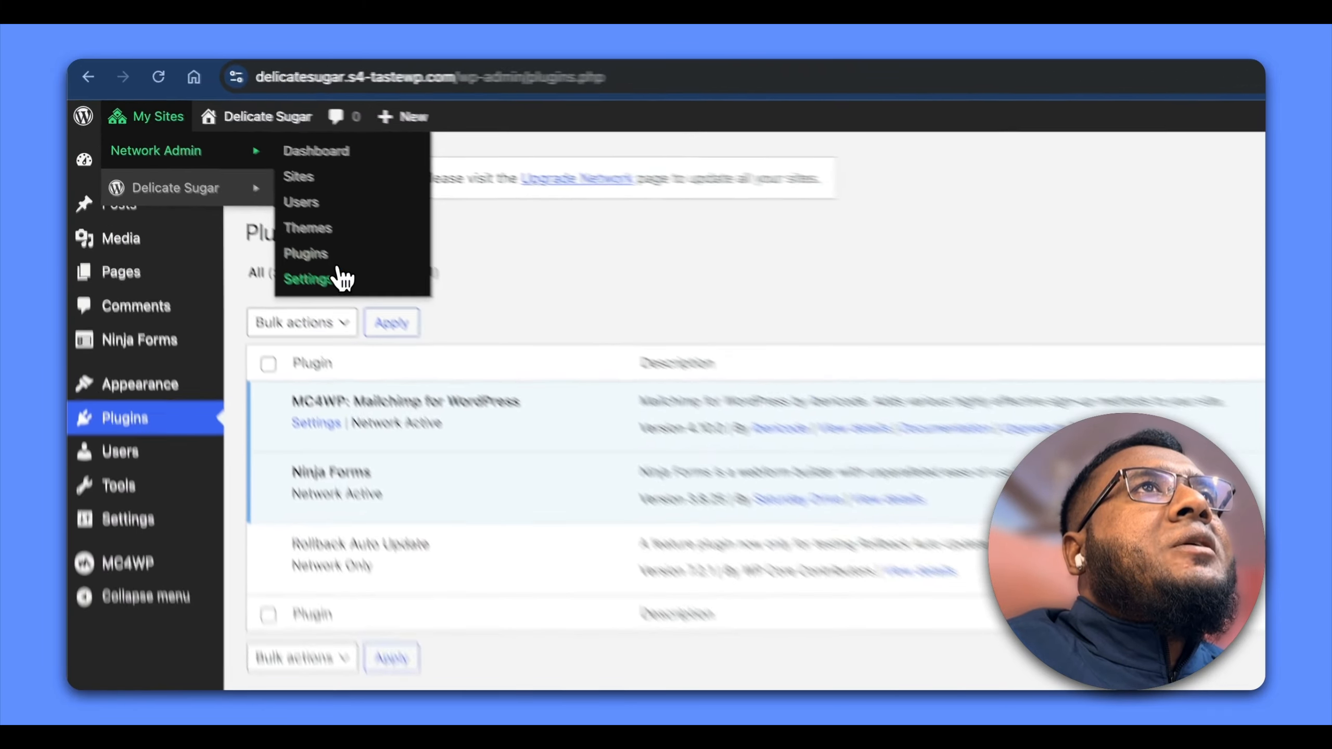
pyautogui.click(218, 182)
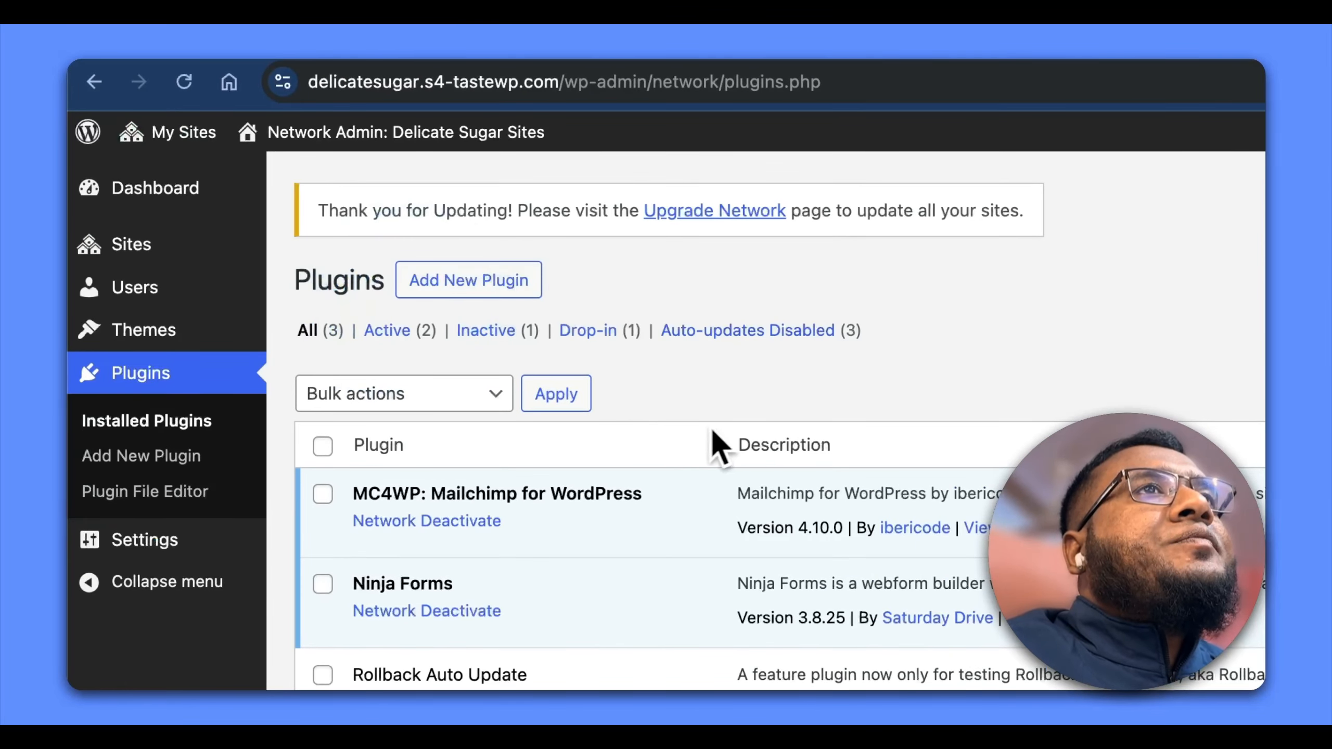
pyautogui.click(464, 275)
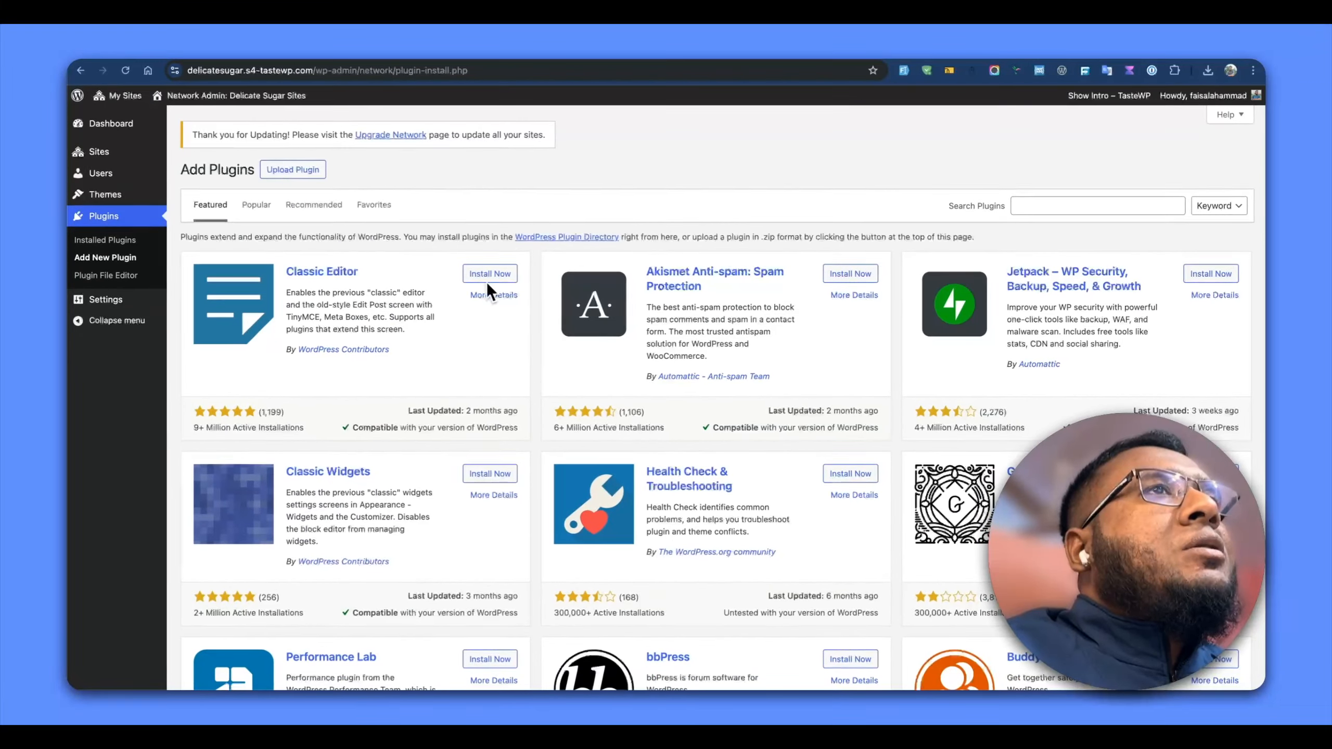
# Search the plugin directory for woocommerce
pyautogui.click(1085, 207)
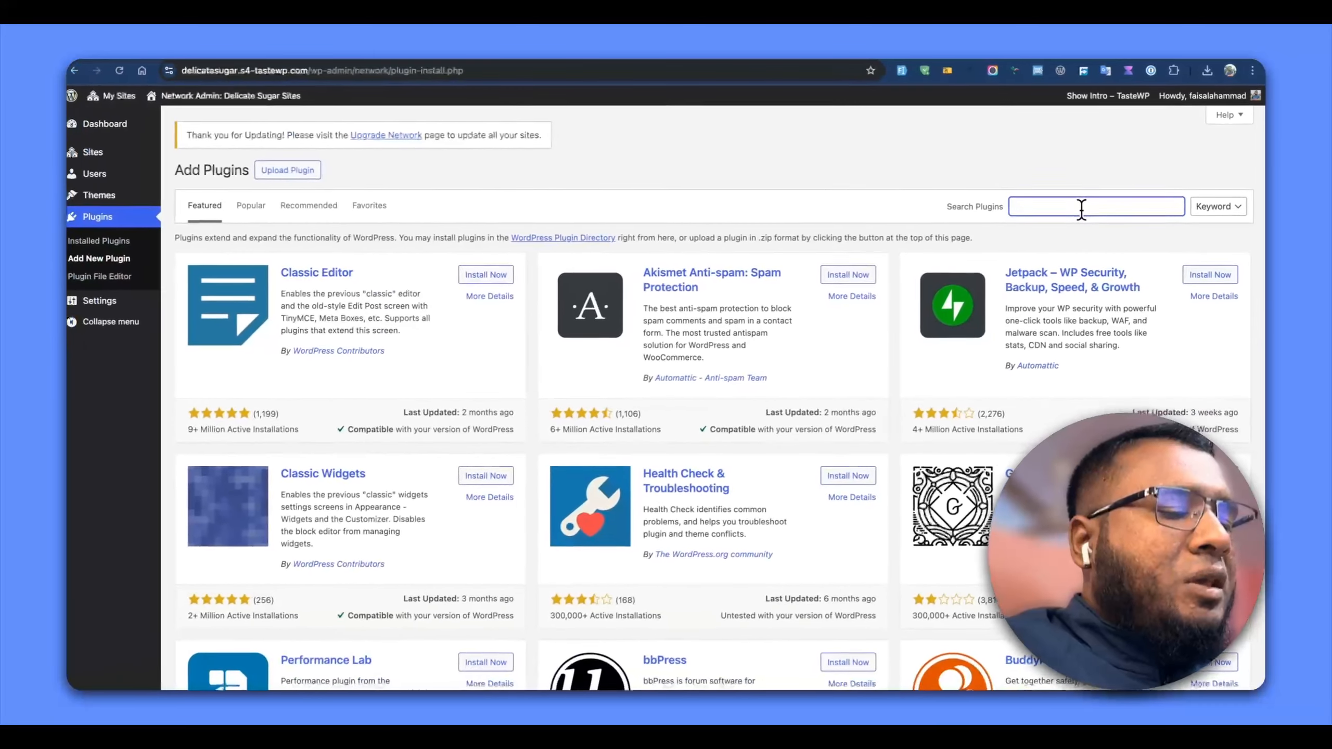
pyautogui.write('ni')
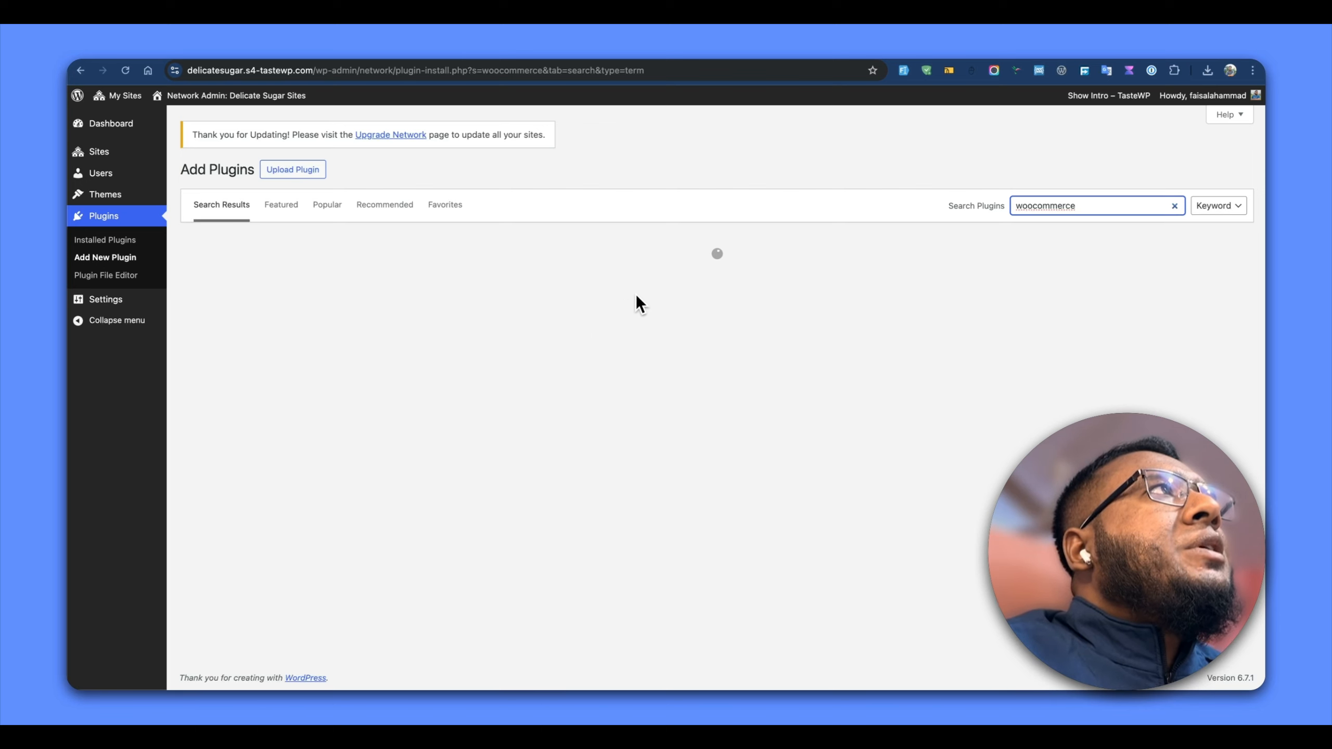
pyautogui.click(772, 181)
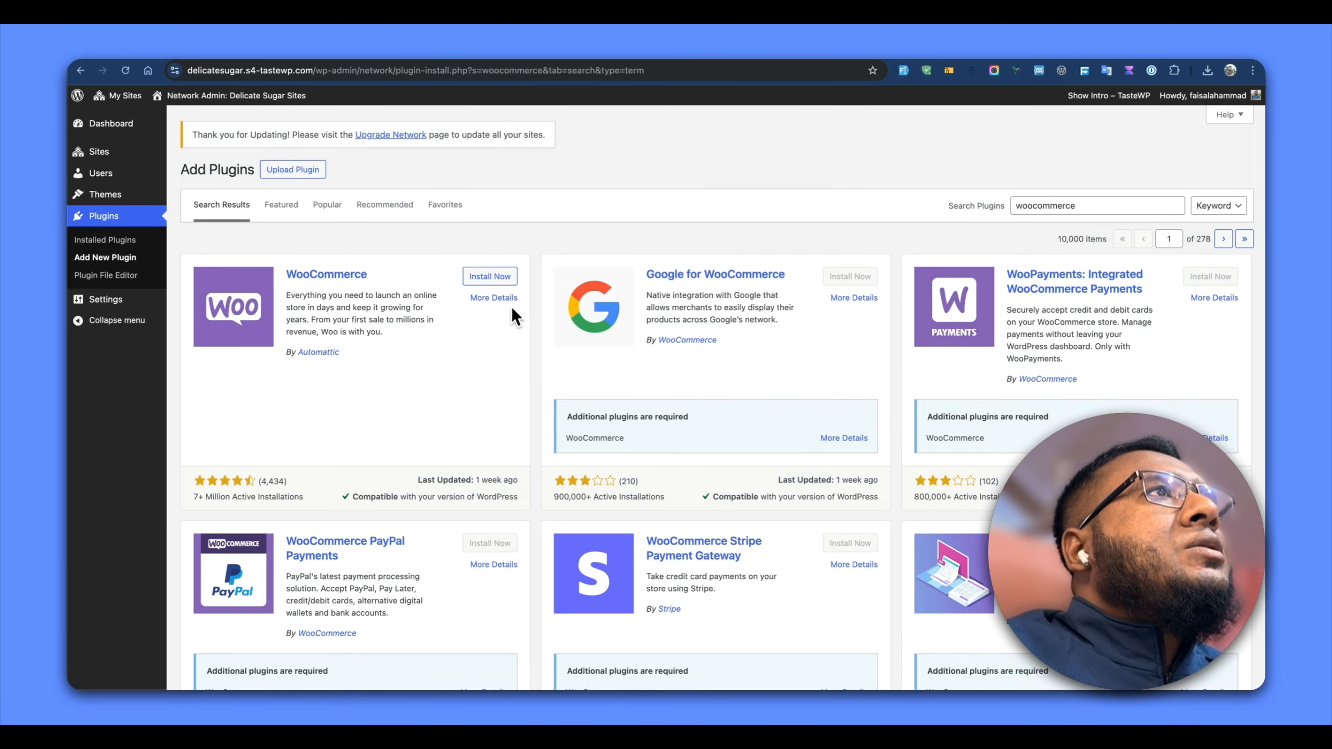
# Look through the WooCommerce search results to see which plugins are offered for installation
pyautogui.scroll(-3, 504, 341)
pyautogui.scroll(-8, 503, 347)
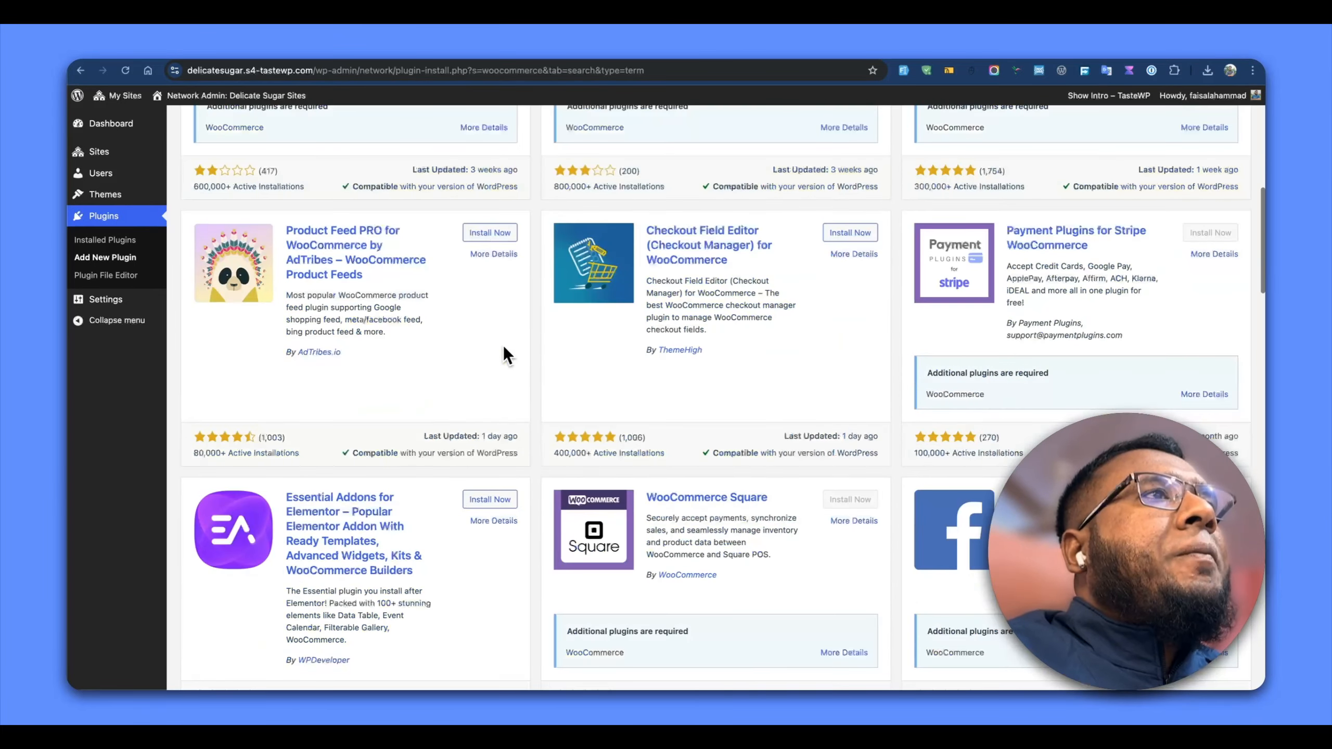
pyautogui.scroll(-3, 503, 349)
pyautogui.scroll(-4, 504, 349)
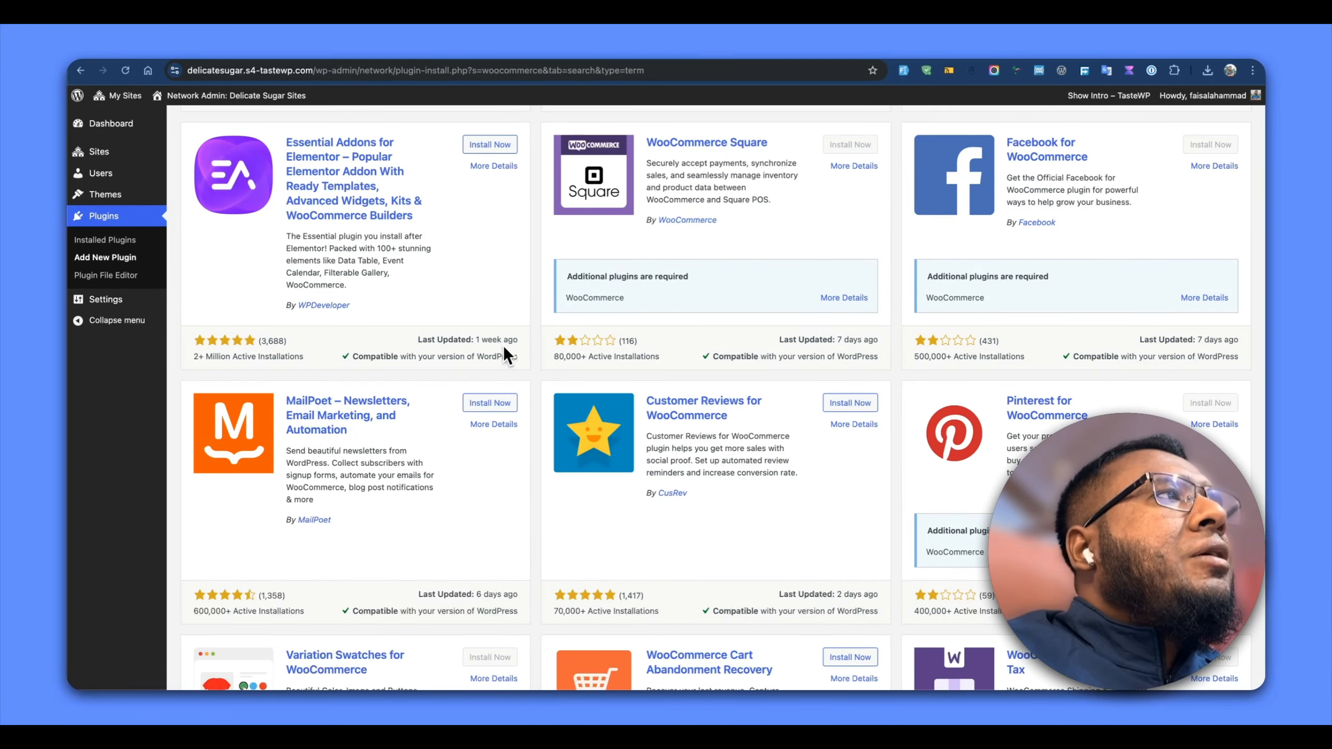
pyautogui.scroll(-5, 505, 352)
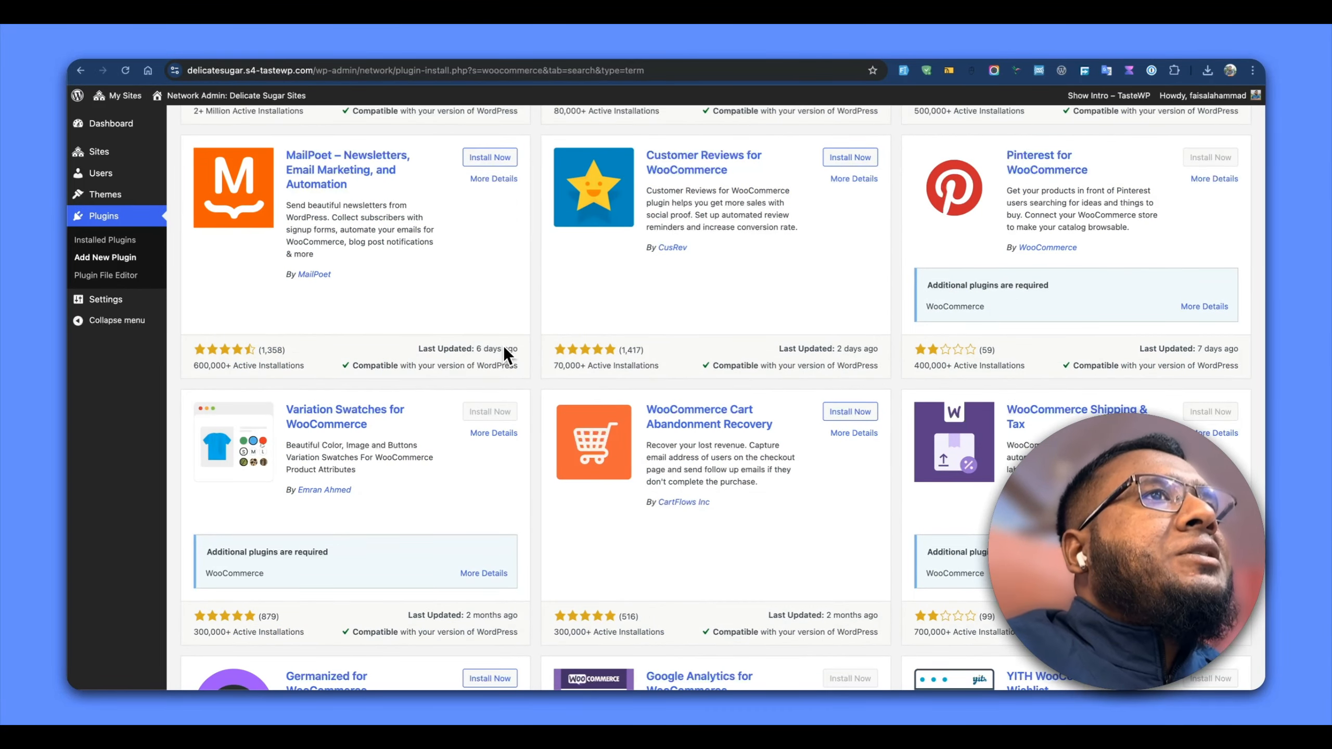
pyautogui.scroll(-6, 504, 349)
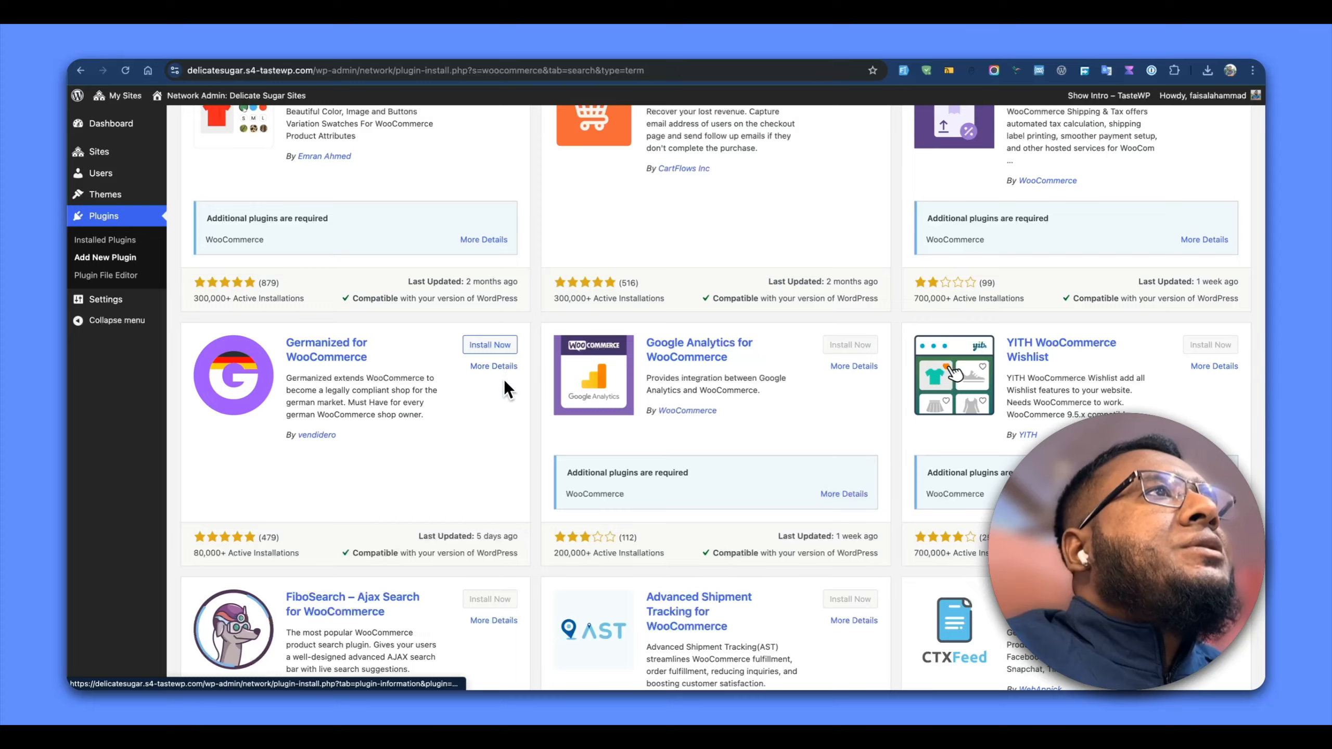
pyautogui.scroll(-5, 503, 388)
pyautogui.scroll(-5, 503, 388)
pyautogui.scroll(-6, 504, 387)
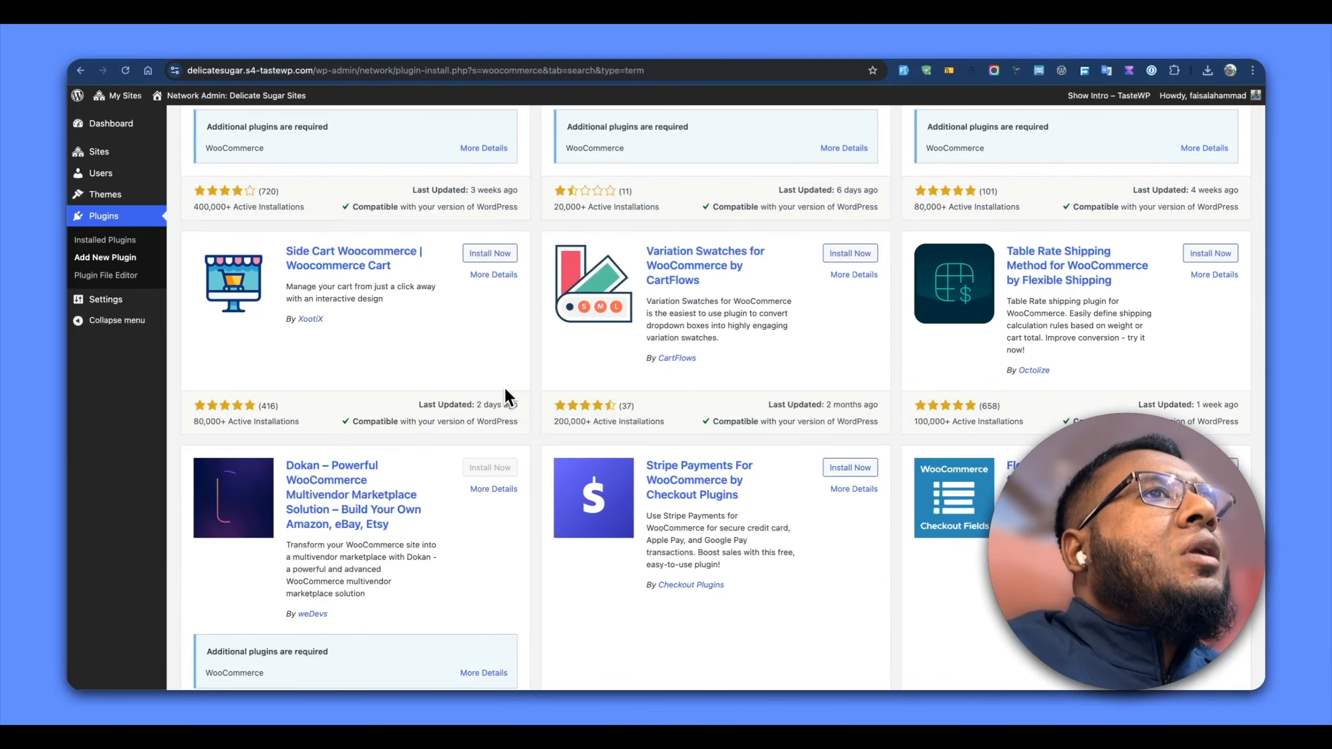
pyautogui.scroll(20, 504, 387)
# Search the plugin directory for elementor, then install and network-activate the Elementor Website Builder plugin
pyautogui.doubleClick(1091, 205)
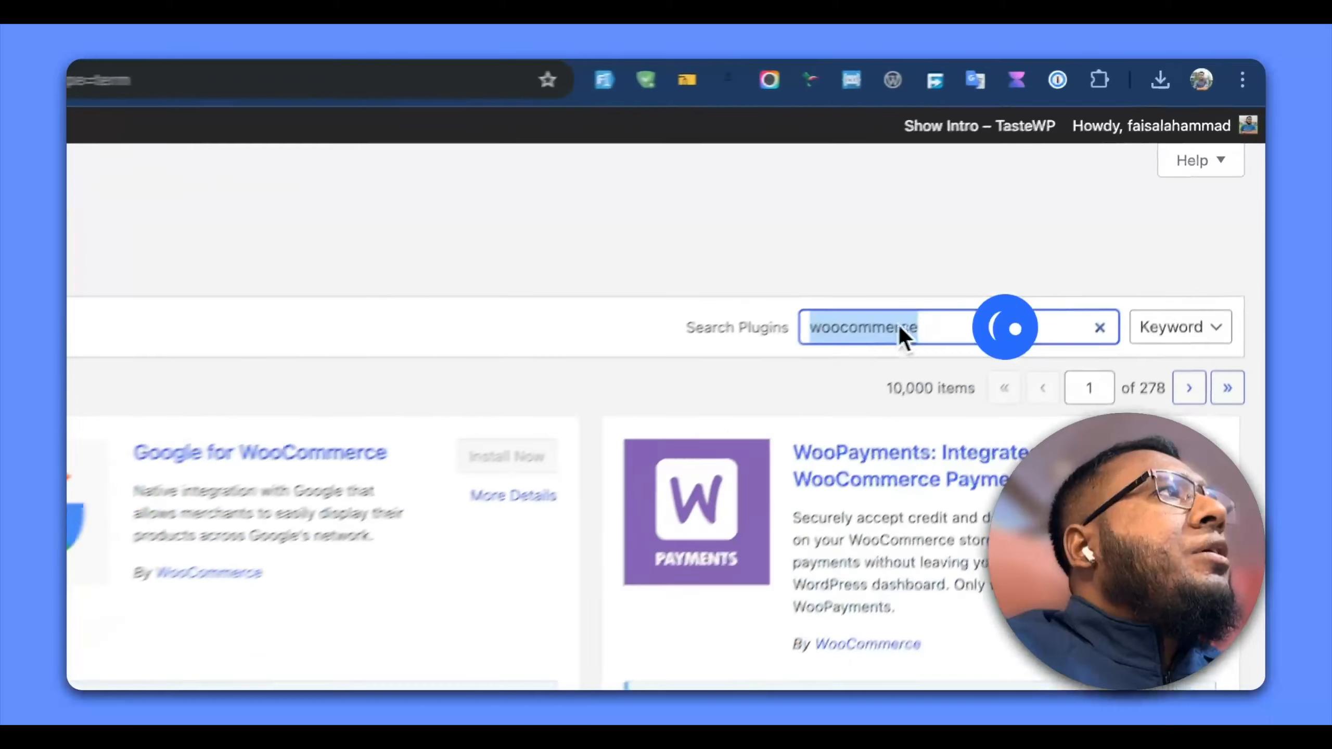
pyautogui.write('elementor')
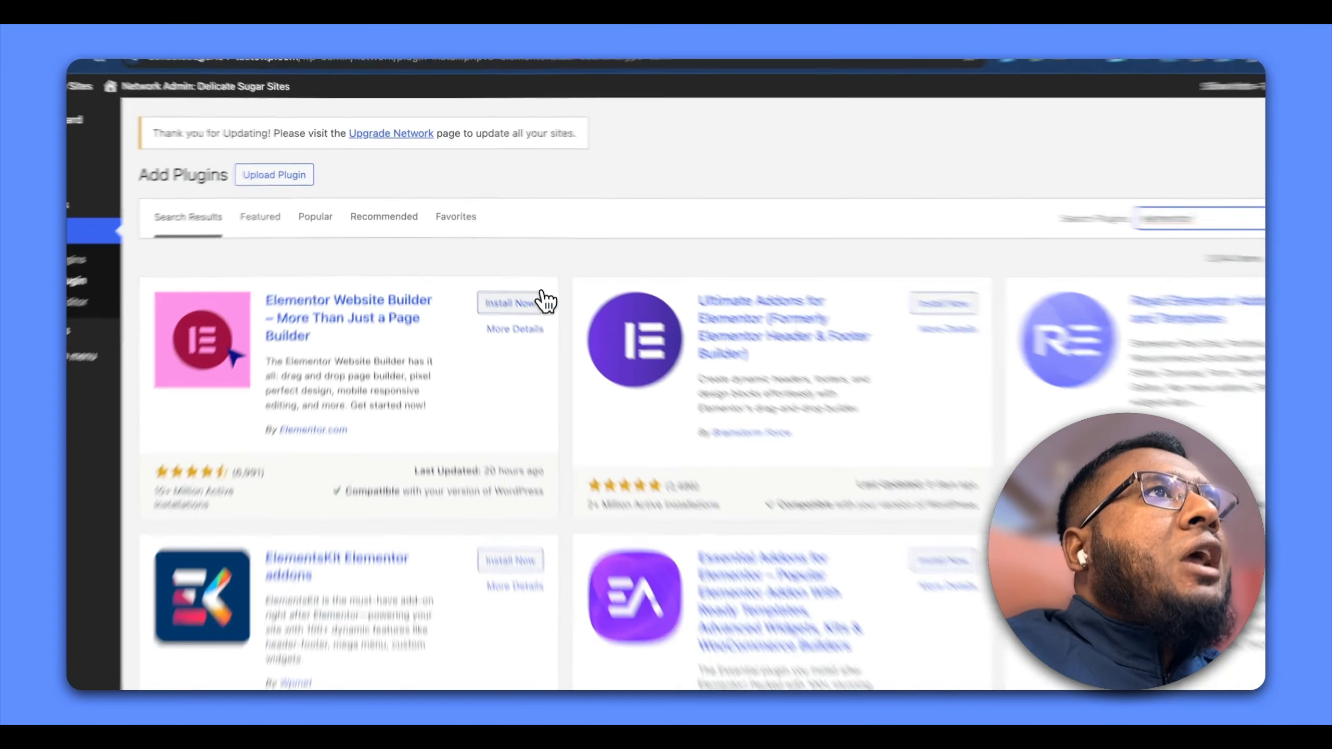
pyautogui.click(542, 303)
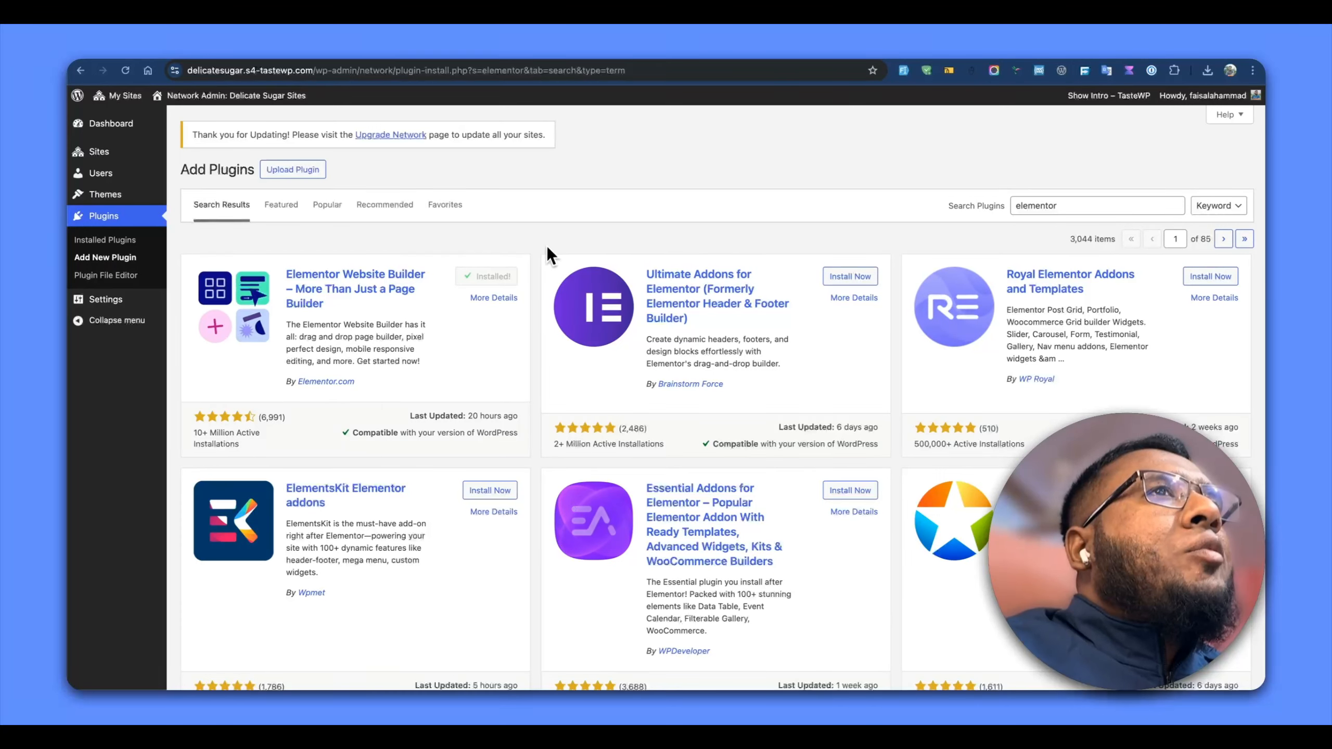
pyautogui.click(498, 283)
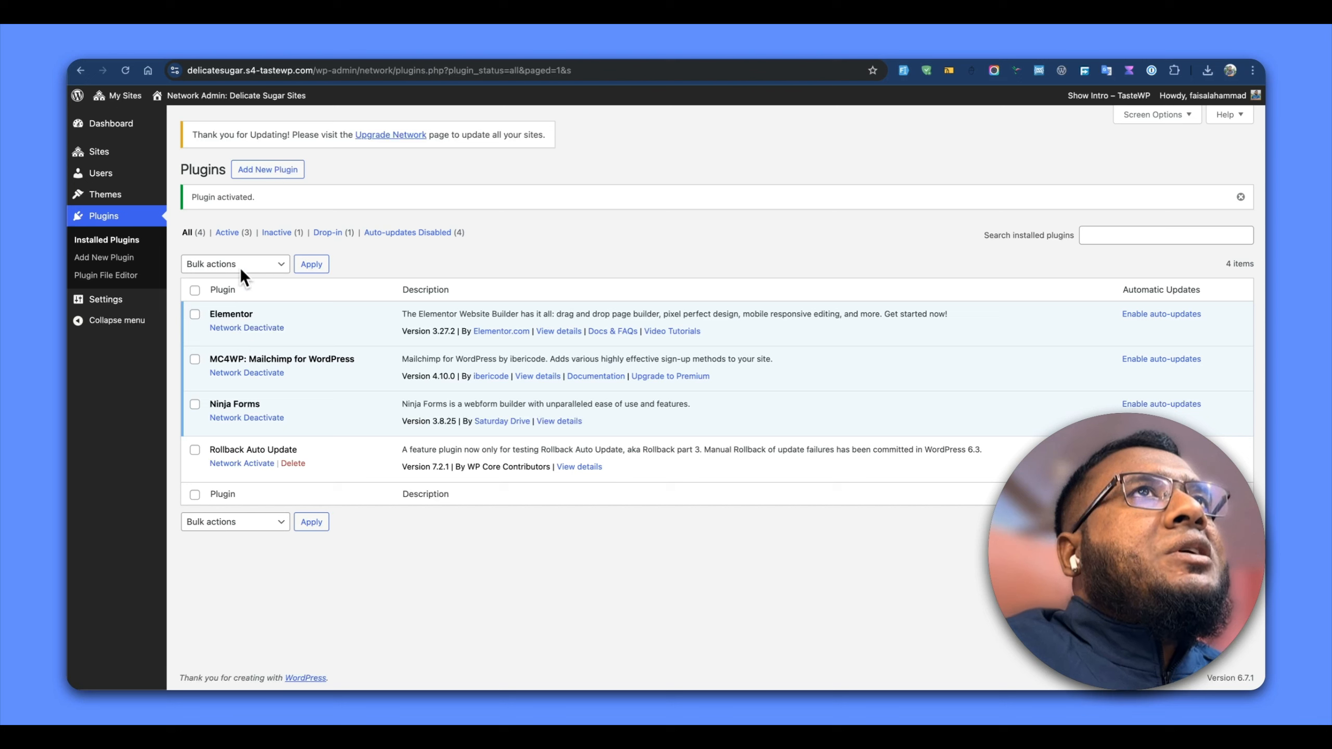
# Open the Delicate Sugar site's plugin list and check the activation status shown for Elementor
pyautogui.moveTo(120, 100)
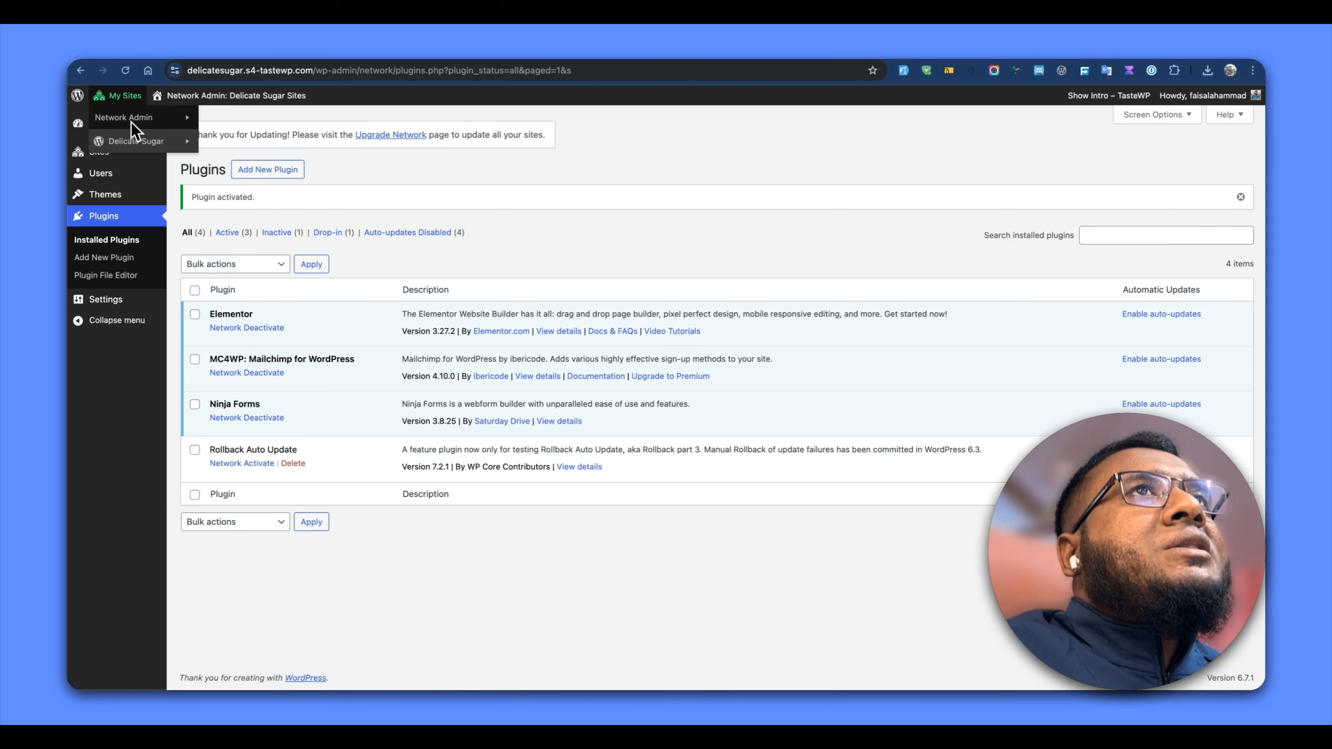
pyautogui.moveTo(142, 143)
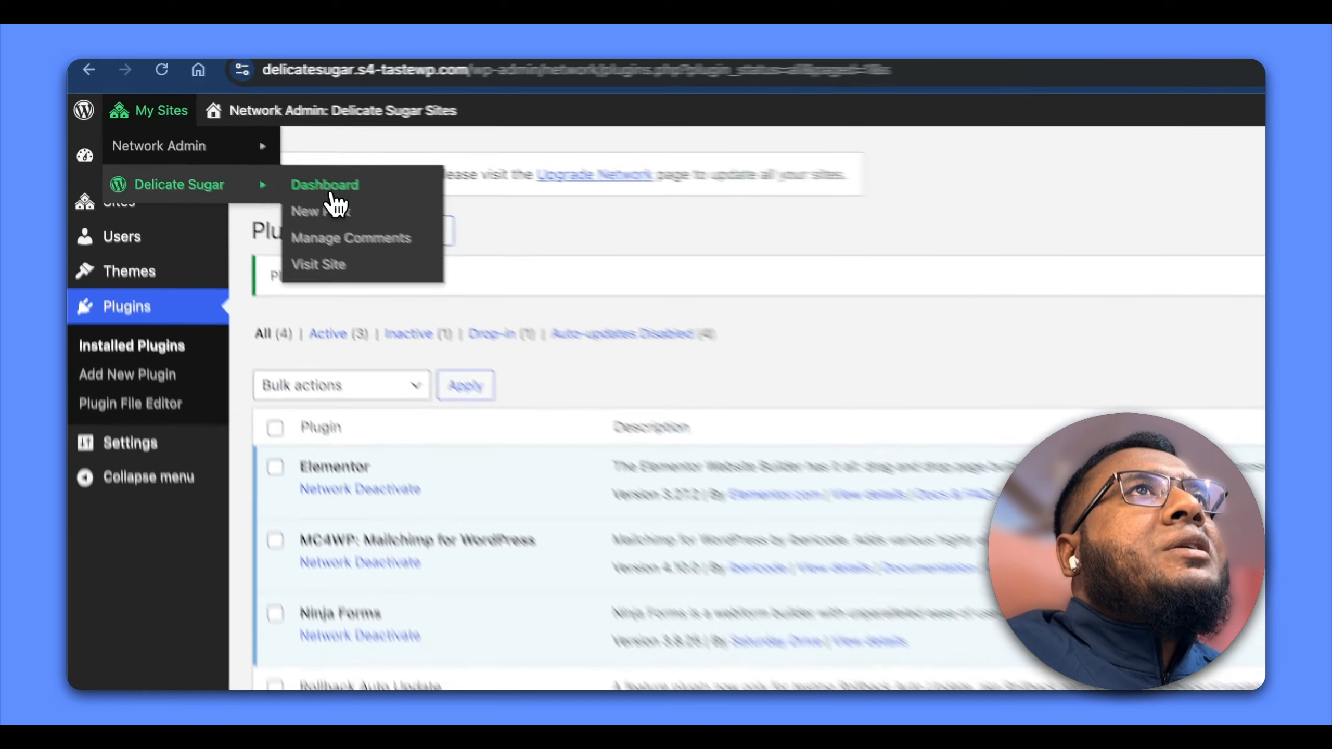
pyautogui.click(225, 141)
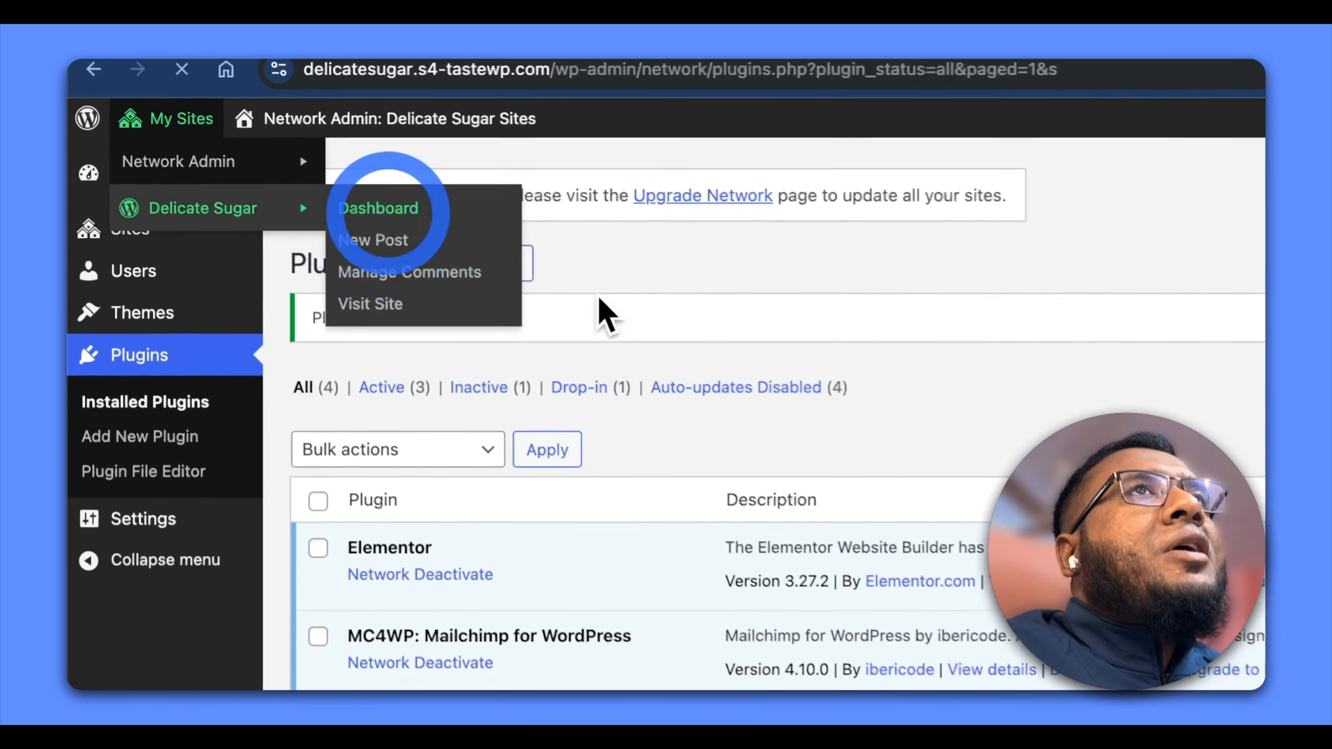
pyautogui.scroll(-5, 172, 525)
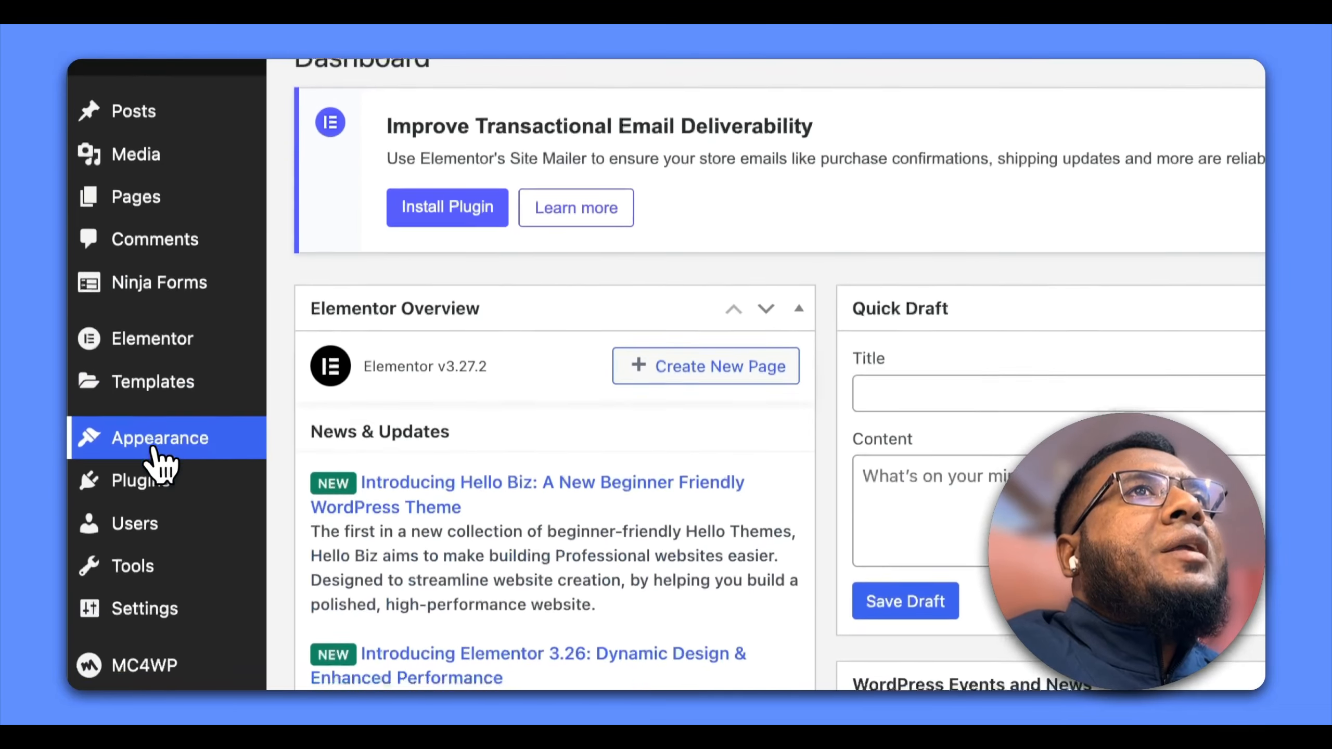
pyautogui.click(176, 452)
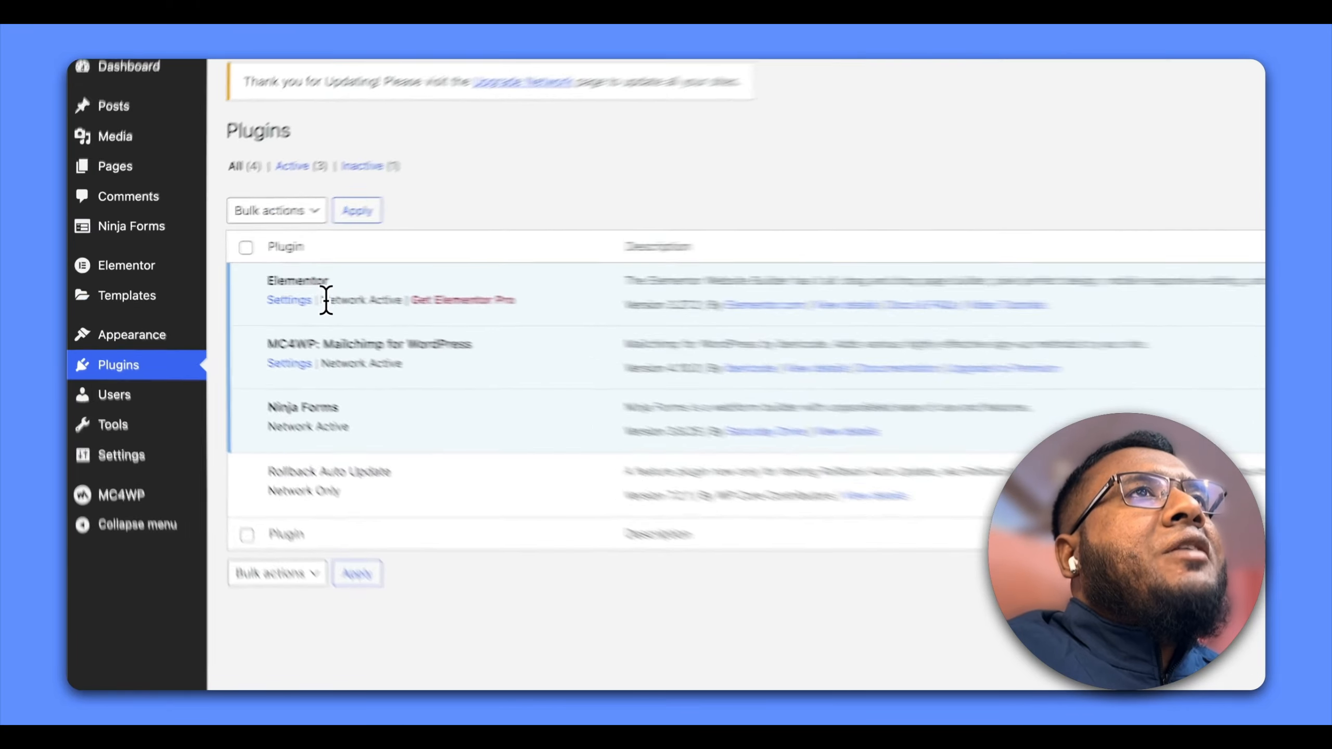
pyautogui.moveTo(326, 300); pyautogui.dragTo(399, 297)
pyautogui.click(576, 440)
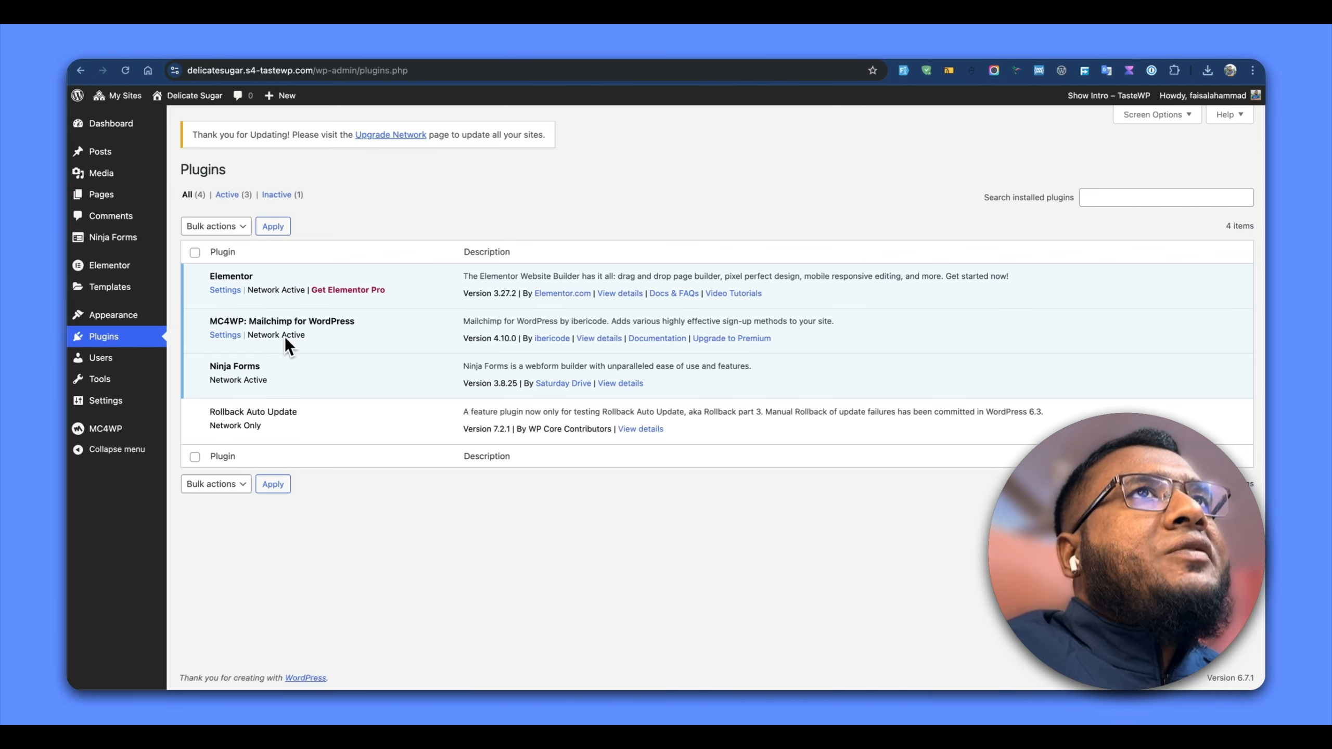
# Return to the network admin's plugins and network-deactivate MC4WP: Mailchimp for WordPress
pyautogui.moveTo(125, 100)
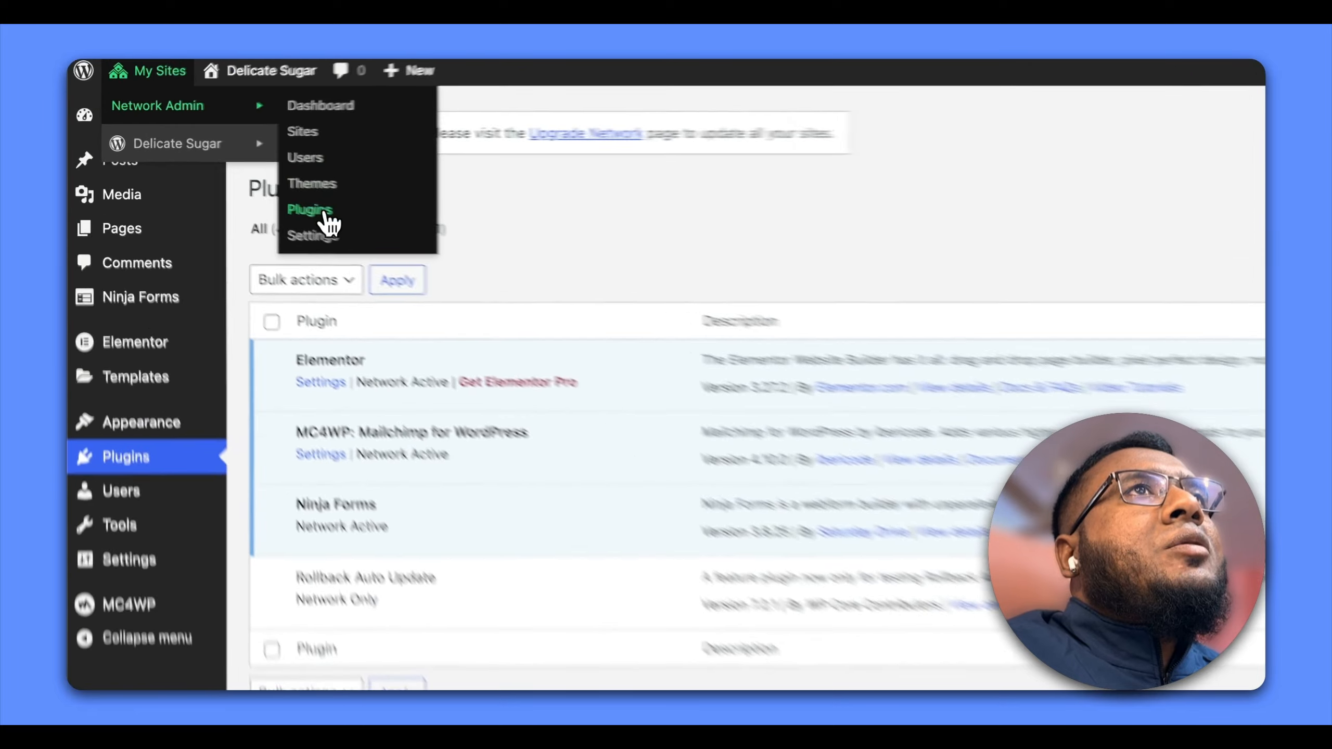
pyautogui.click(230, 181)
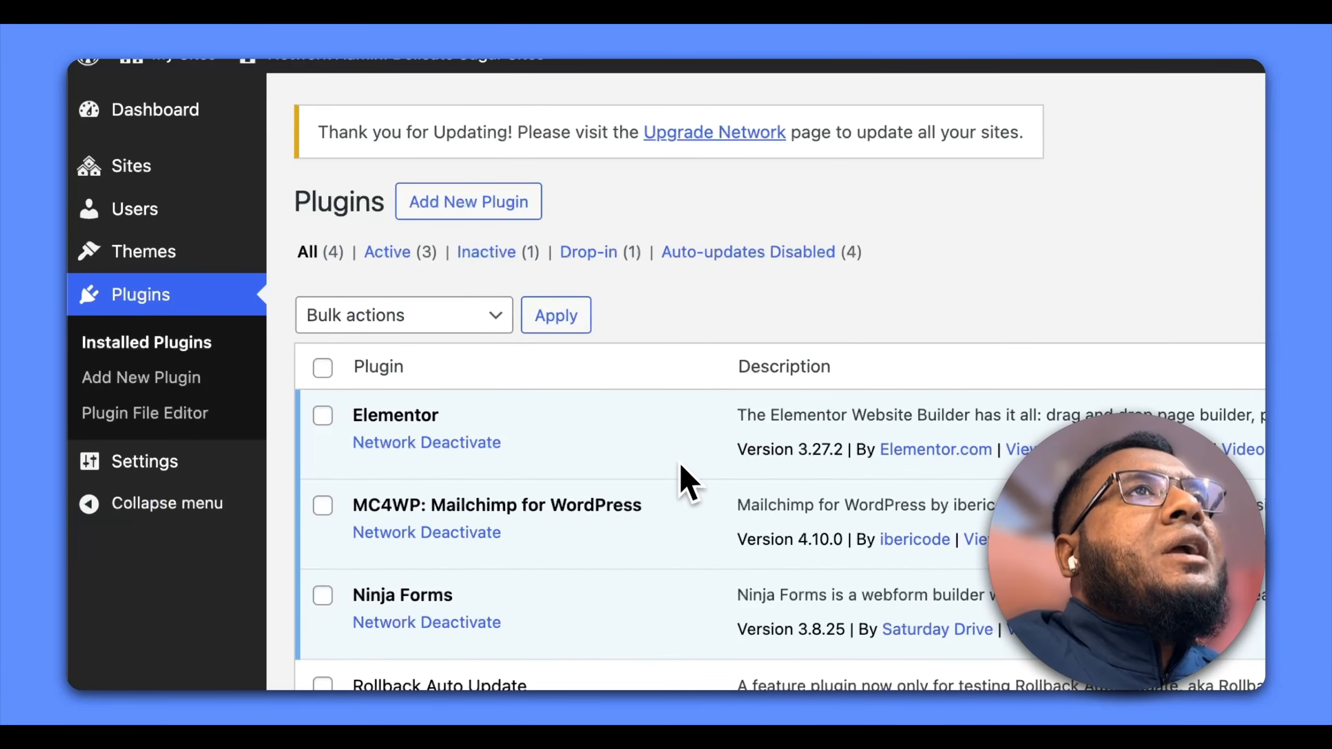
pyautogui.click(461, 533)
# Open the Delicate Sugar site's plugin list and activate MC4WP: Mailchimp for WordPress for that site only
pyautogui.moveTo(120, 92)
pyautogui.moveTo(140, 140)
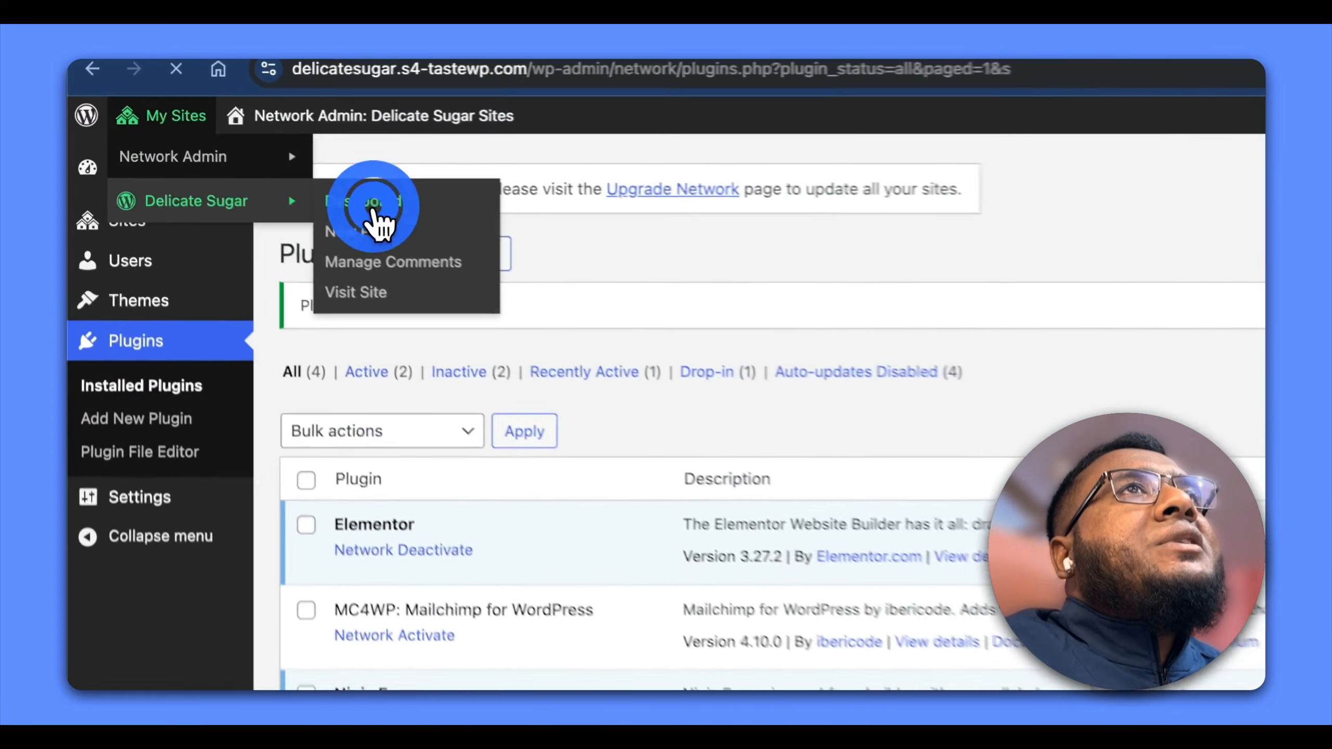
pyautogui.click(231, 141)
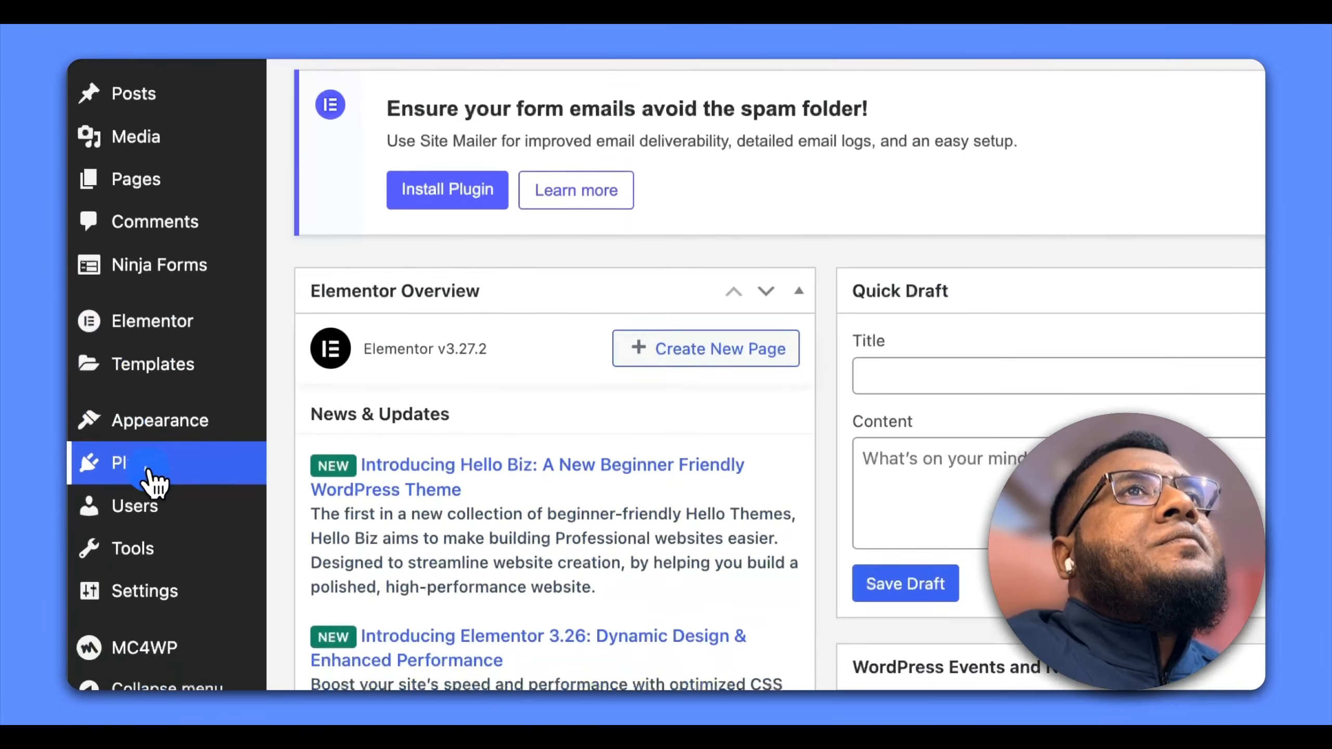
pyautogui.click(149, 459)
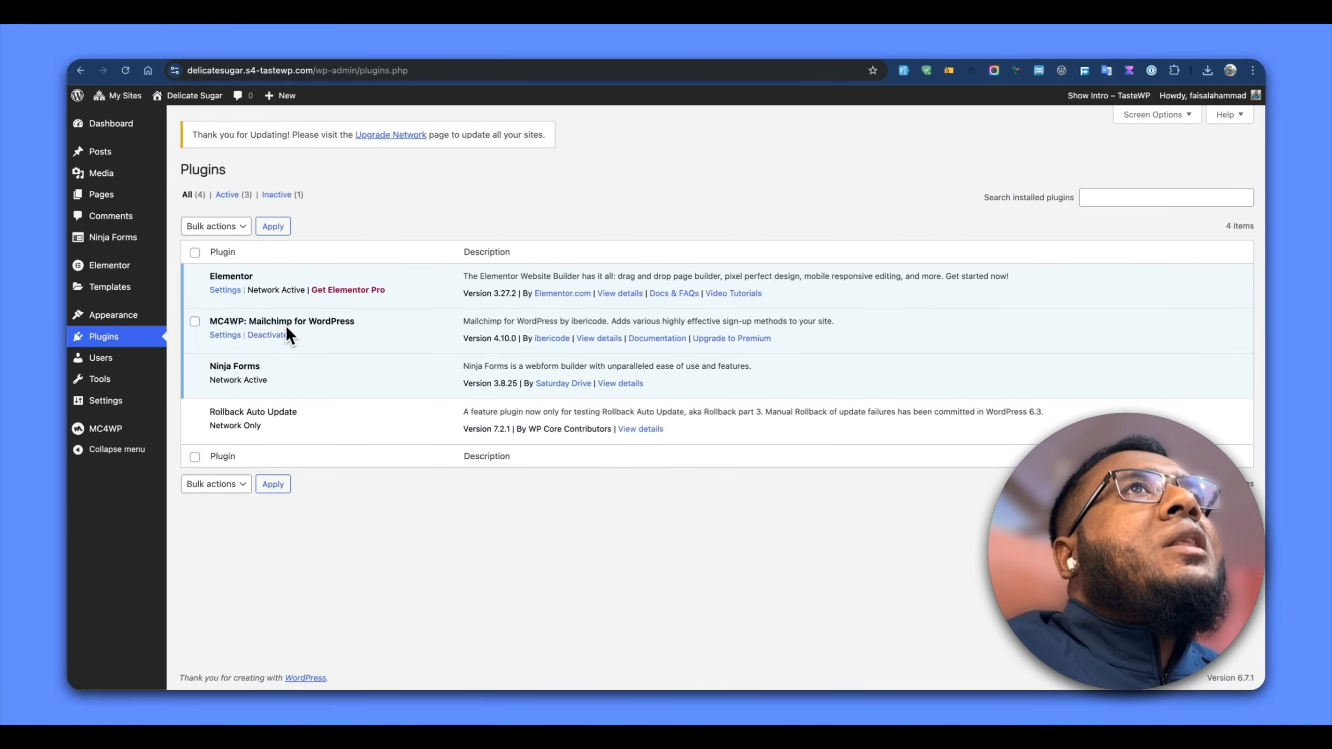
# Deactivate MC4WP: Mailchimp for WordPress on the Delicate Sugar site
pyautogui.moveTo(119, 93)
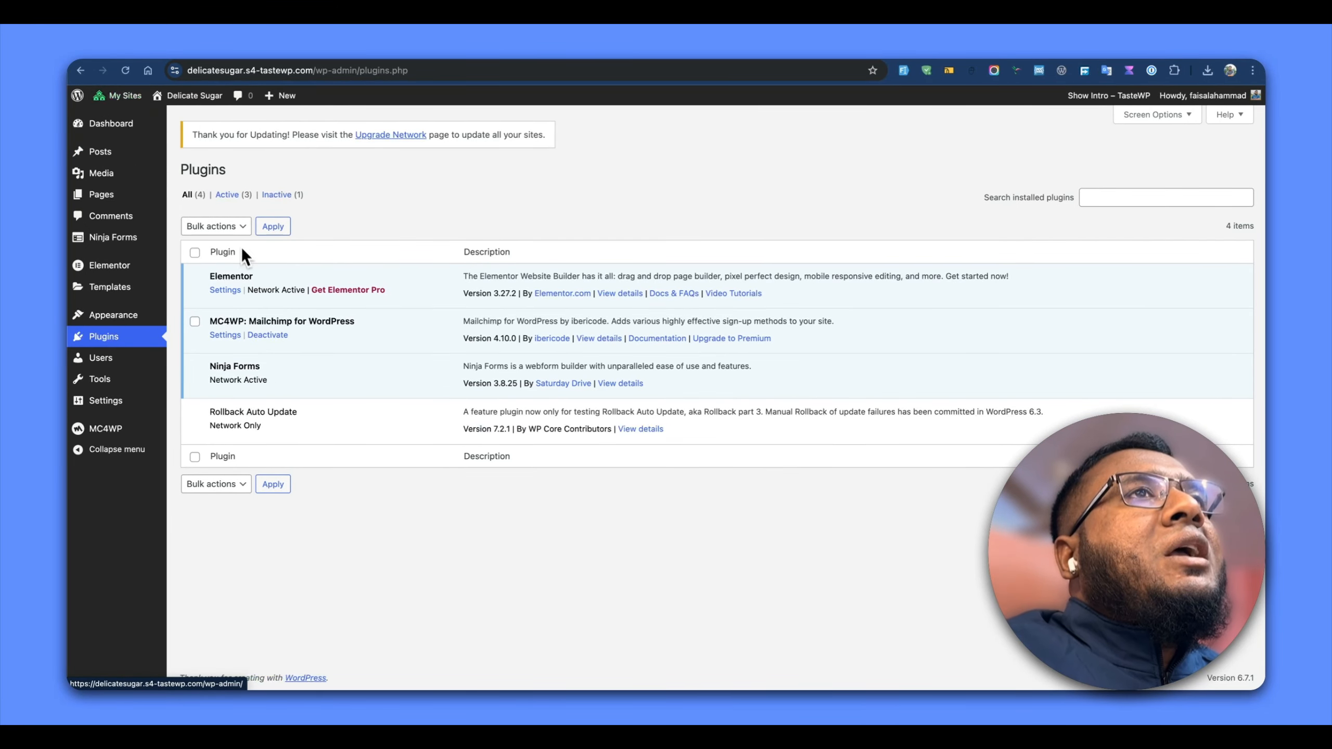
pyautogui.click(268, 336)
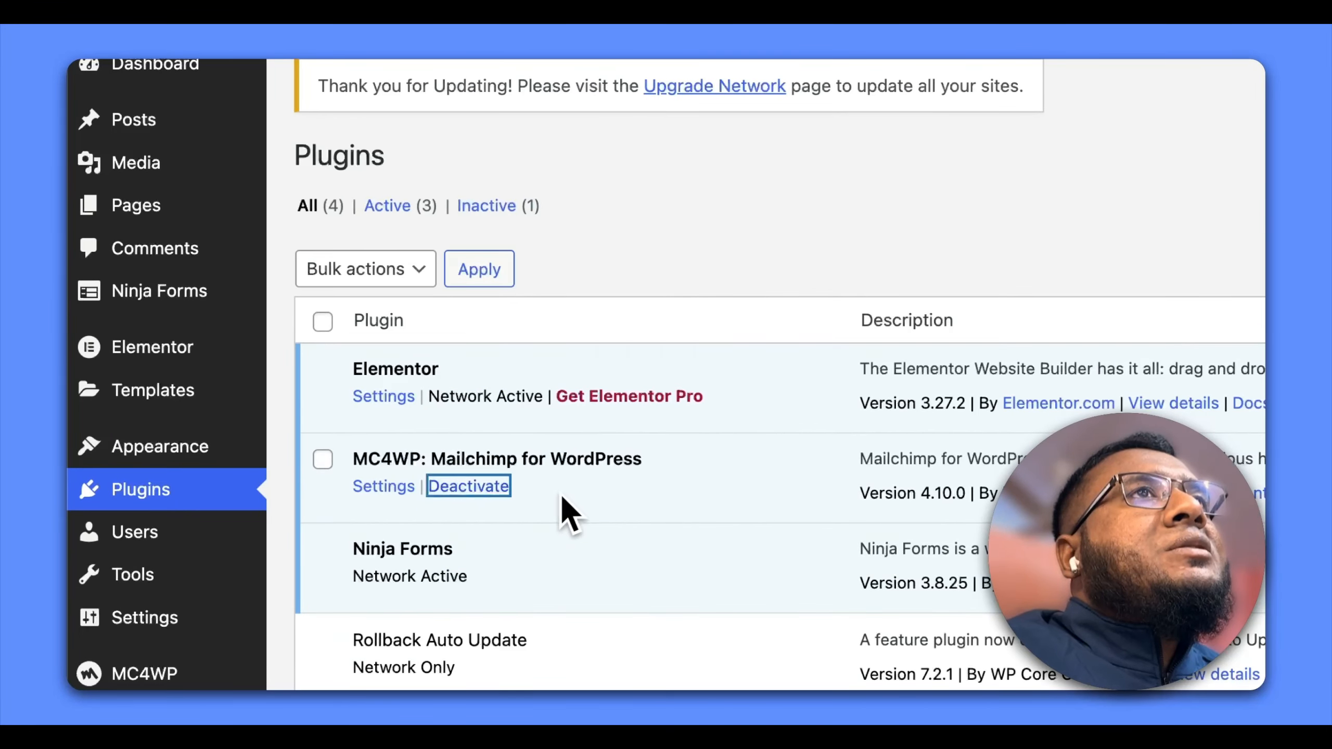
pyautogui.moveTo(411, 535); pyautogui.dragTo(656, 535)
pyautogui.click(663, 534)
# Delete MC4WP: Mailchimp for WordPress and its data from the network admin's plugins
pyautogui.moveTo(176, 131)
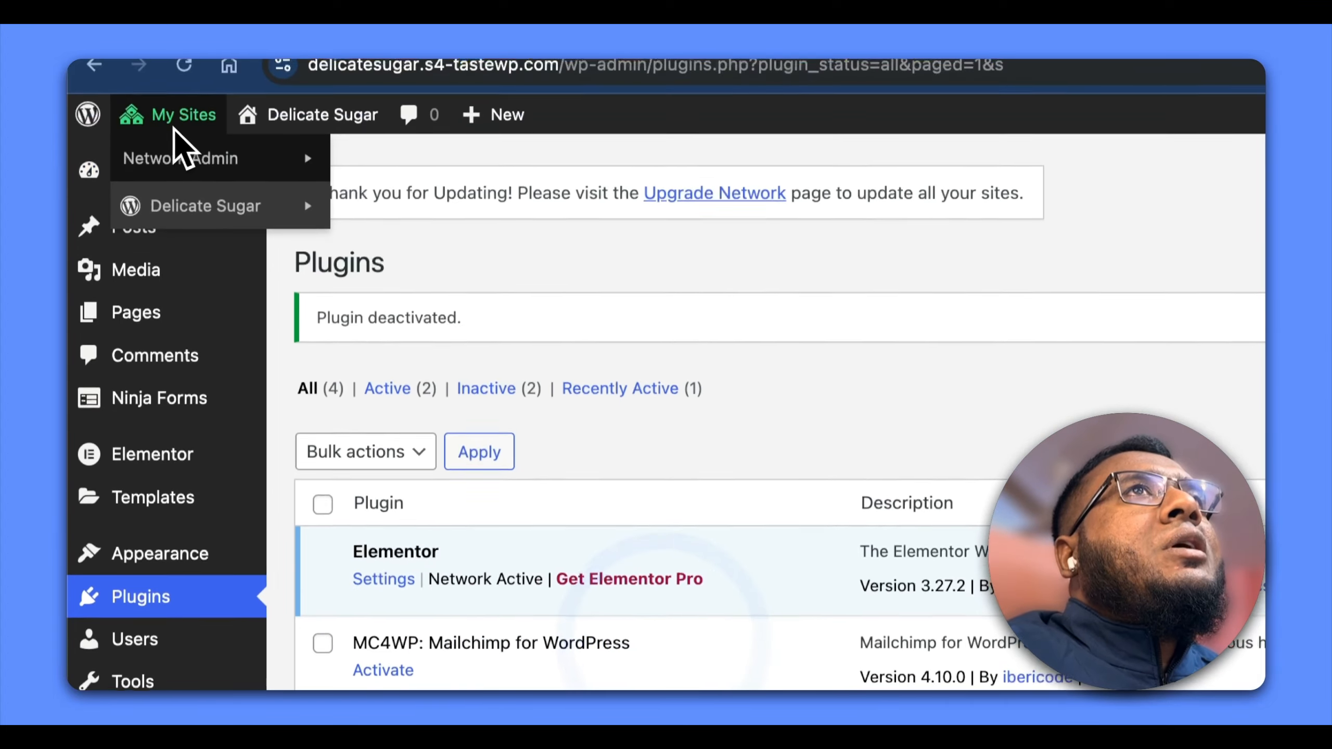
pyautogui.moveTo(301, 178)
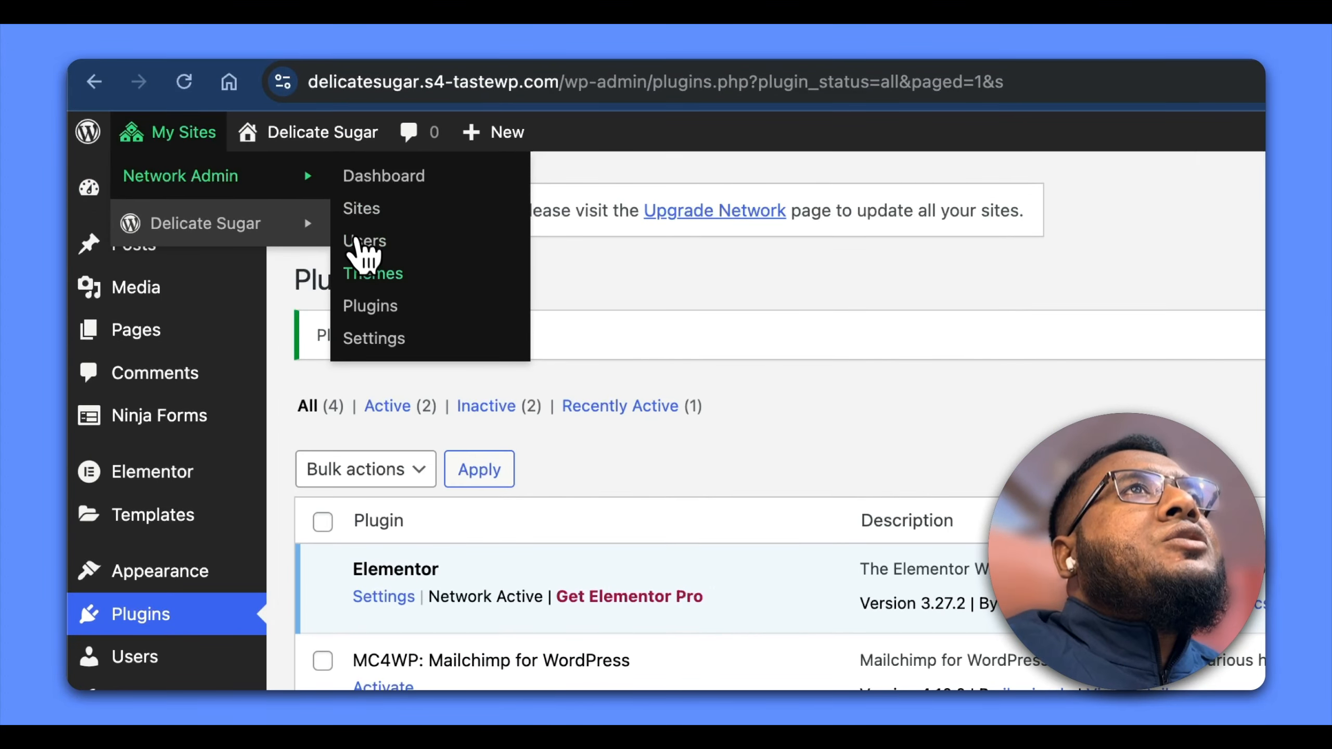
pyautogui.click(370, 306)
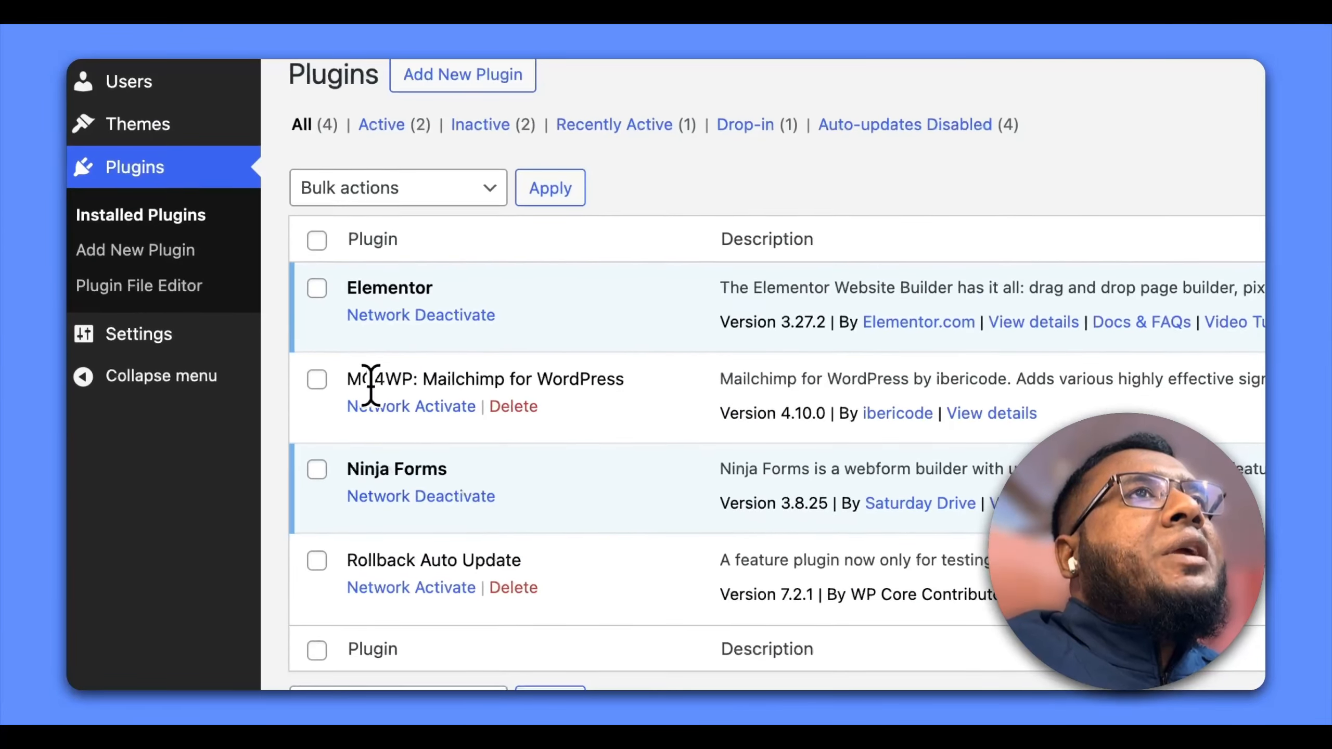
pyautogui.moveTo(361, 379); pyautogui.dragTo(613, 383)
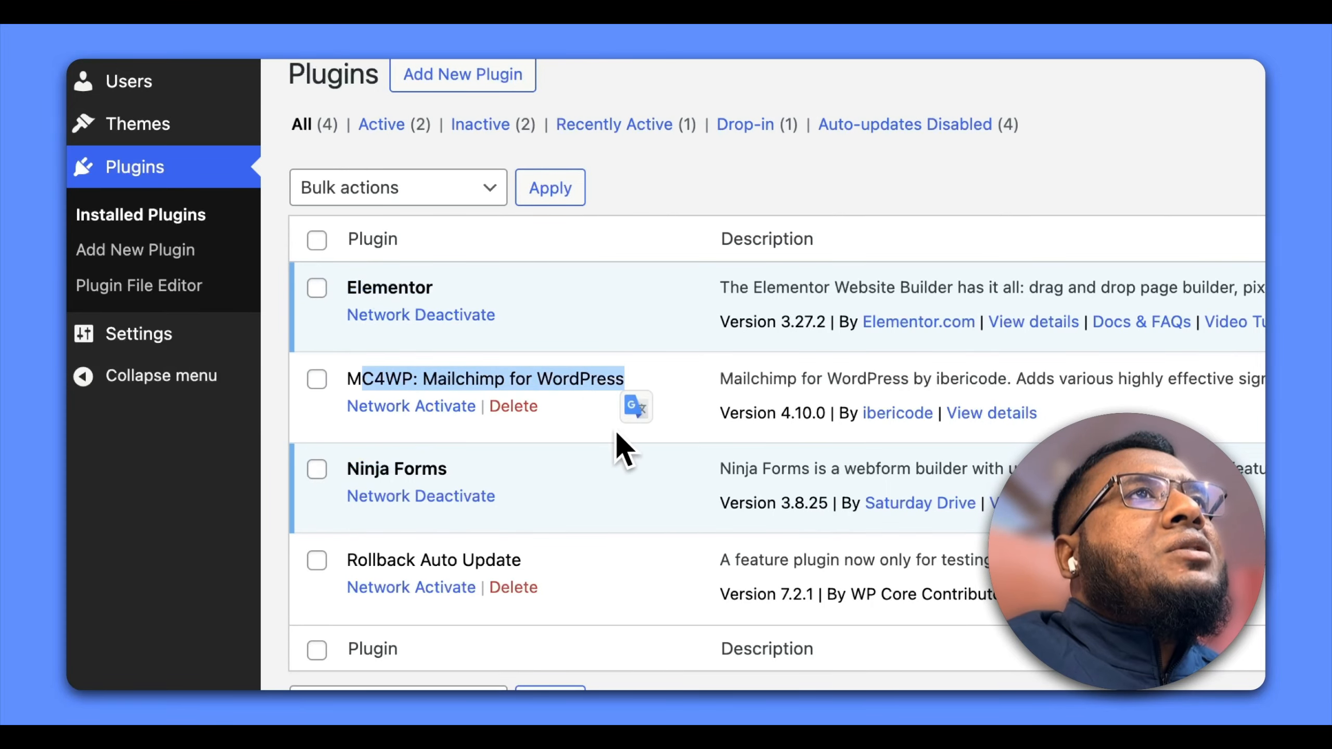
pyautogui.click(516, 407)
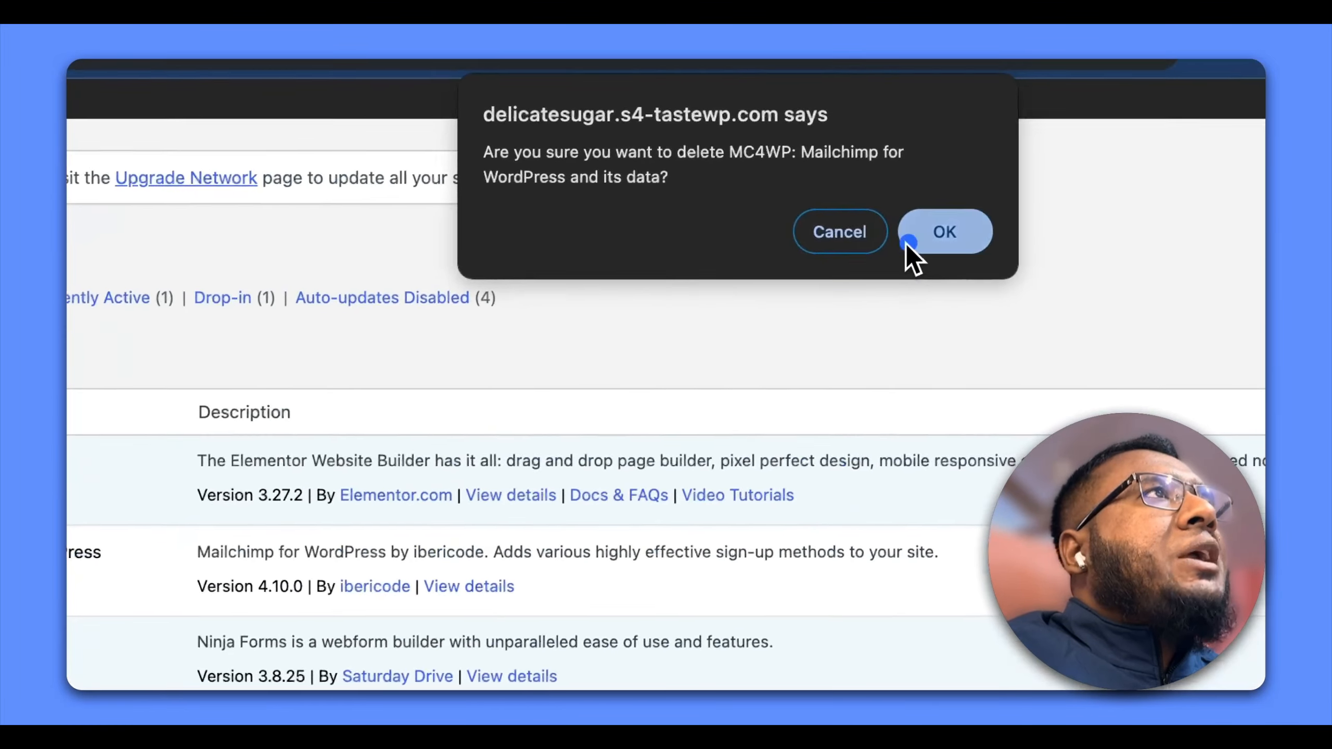
pyautogui.click(1051, 202)
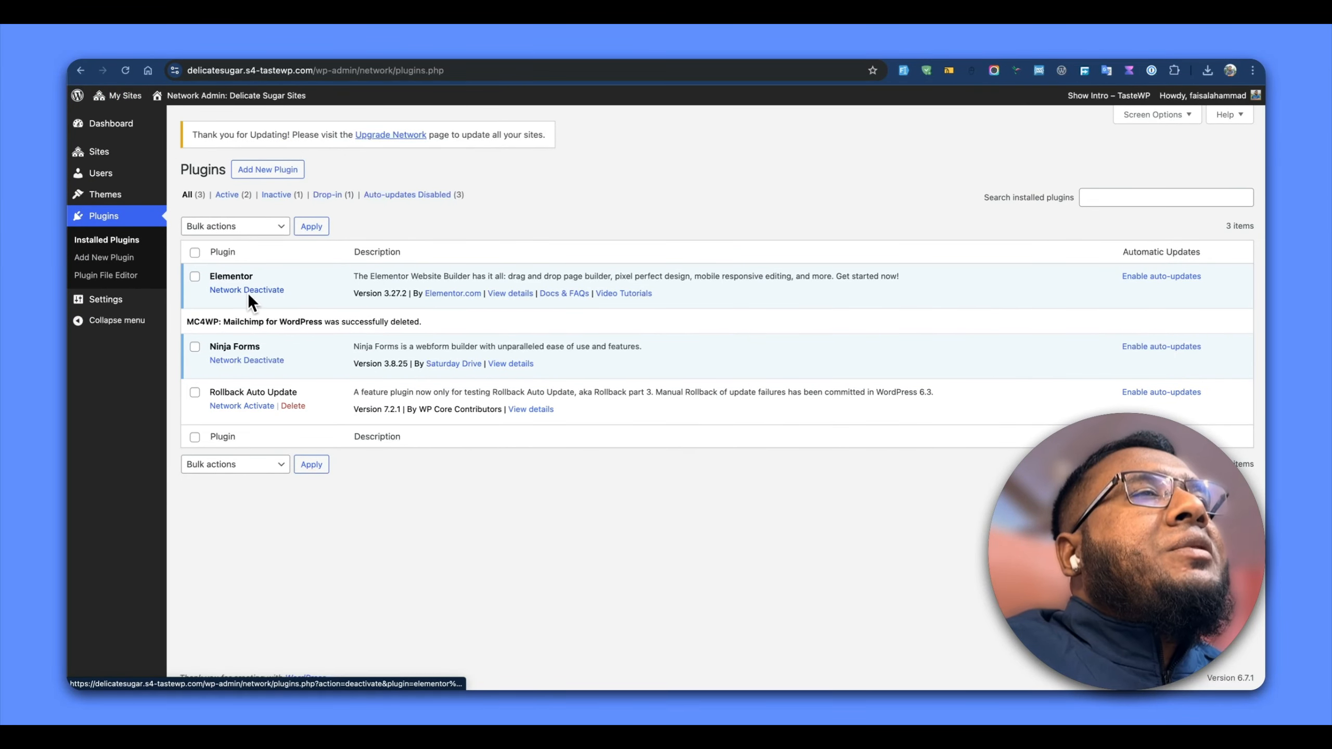
# Open the Delicate Sugar site's own plugin list from the network admin
pyautogui.moveTo(145, 118)
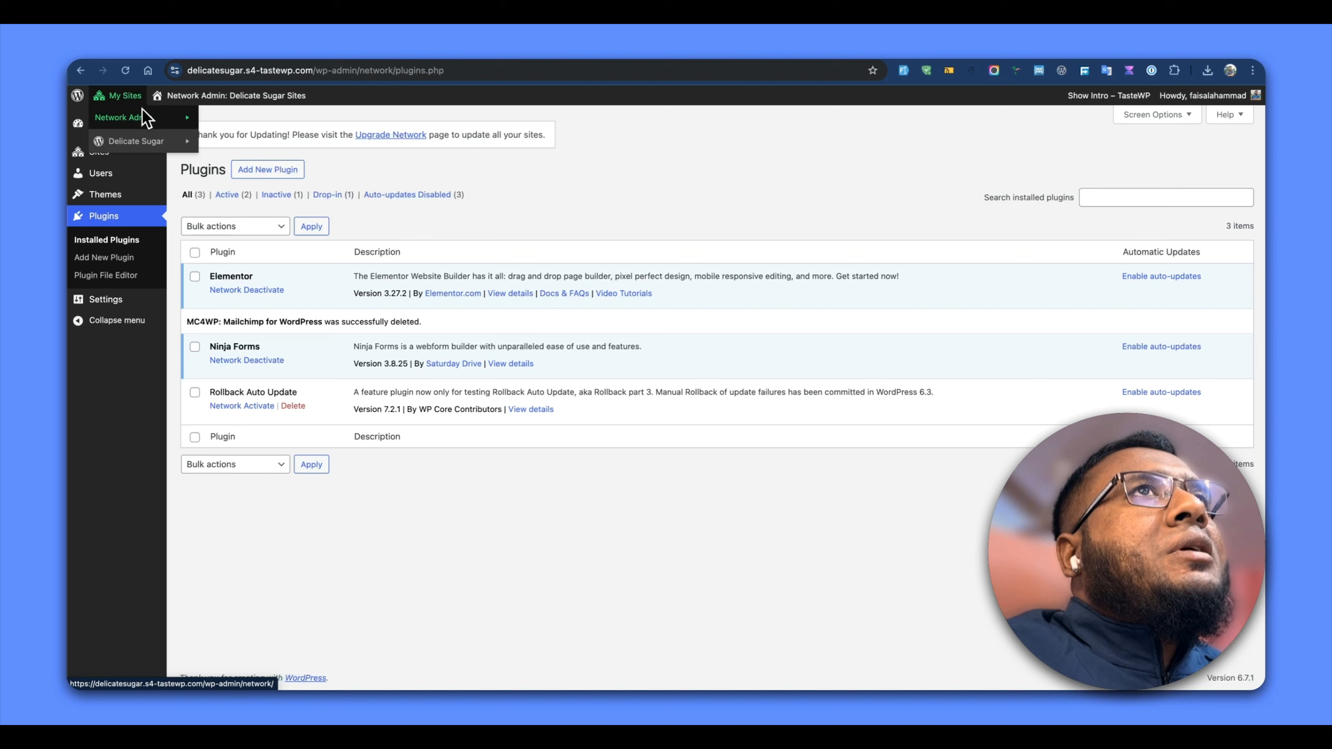
pyautogui.moveTo(192, 150)
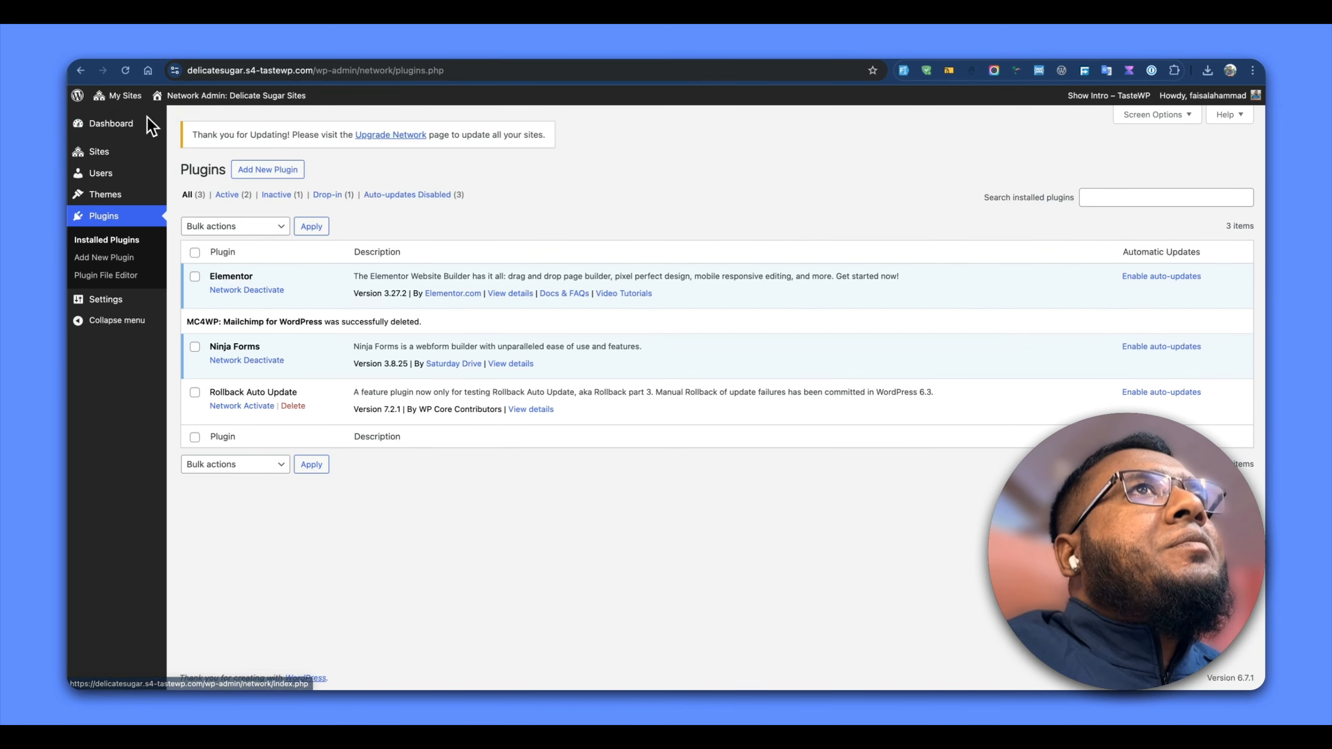
pyautogui.click(230, 141)
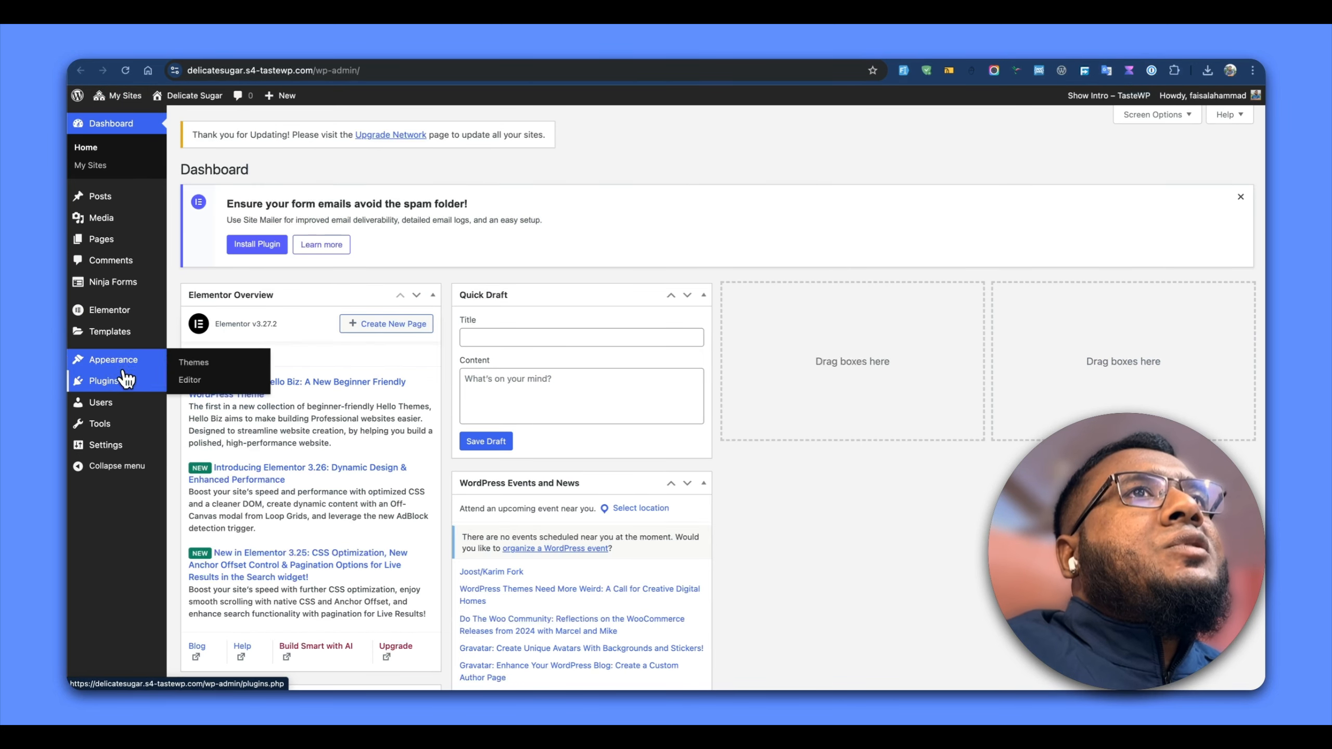
pyautogui.click(117, 379)
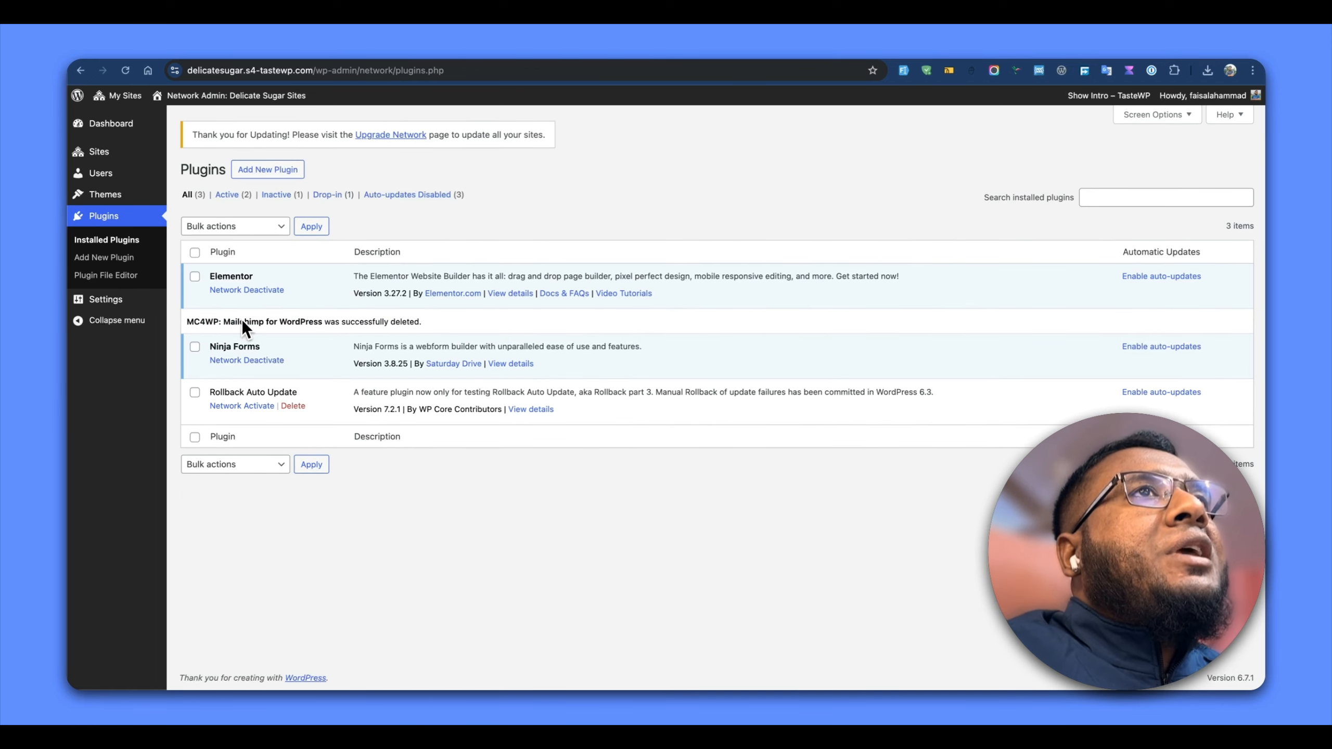
# Network-deactivate Elementor without giving feedback, and return to the Delicate Sugar site's plugin list
pyautogui.click(247, 292)
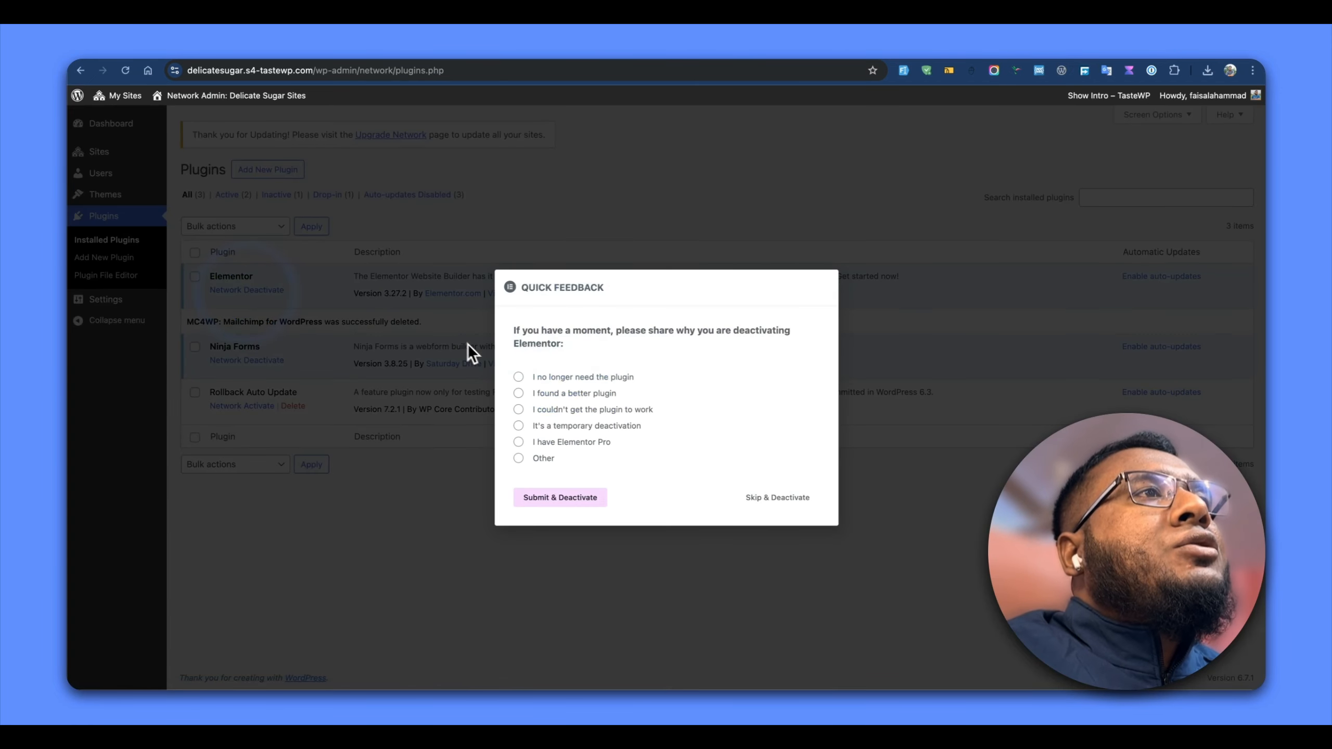
pyautogui.click(789, 504)
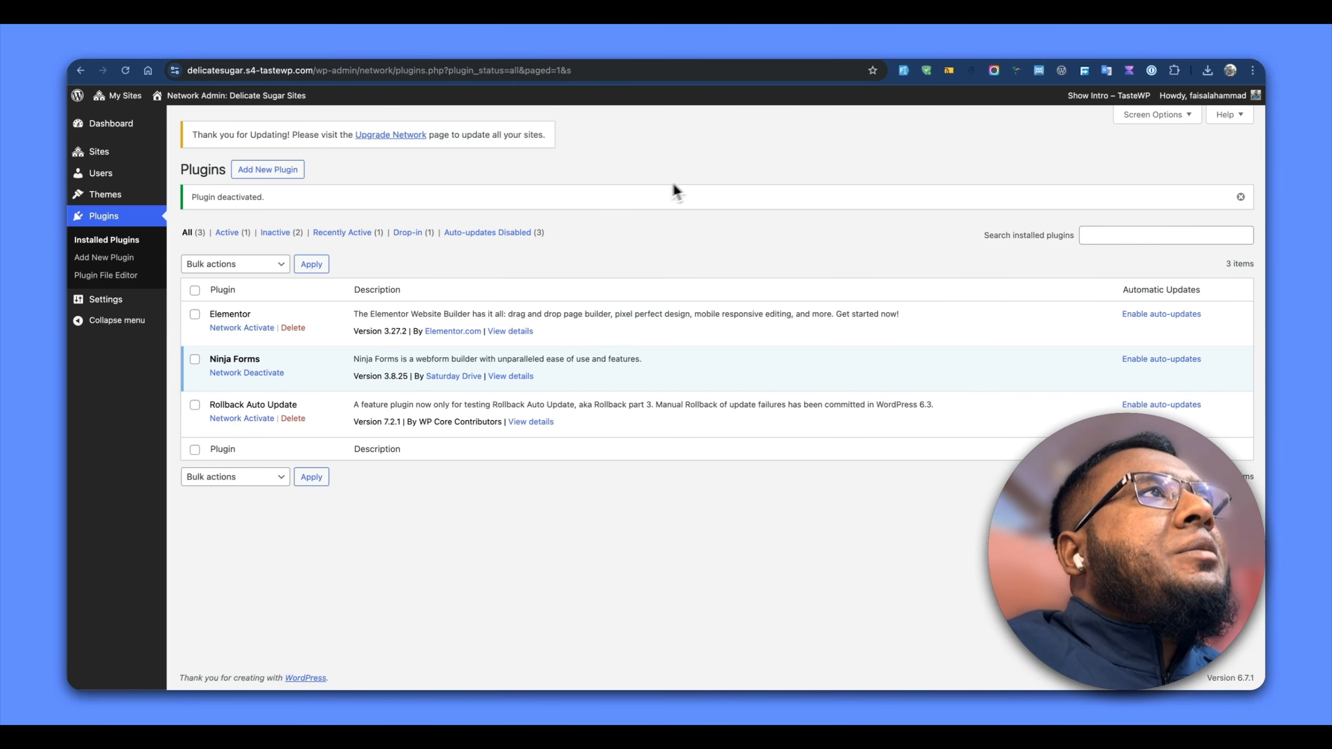
pyautogui.click(1106, 69)
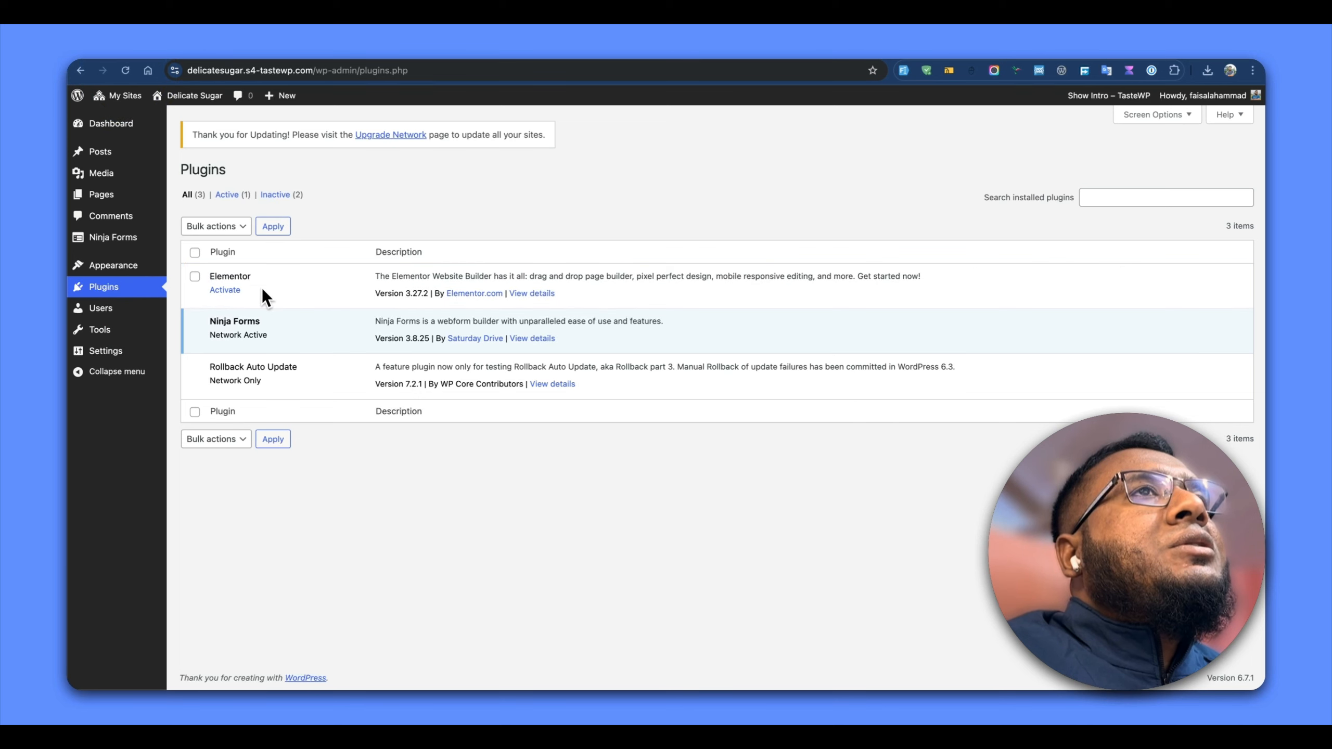
# Compare Elementor's options in the network and site plugin lists, activate it for Delicate Sugar only, and reload the network list
pyautogui.click(1030, 56)
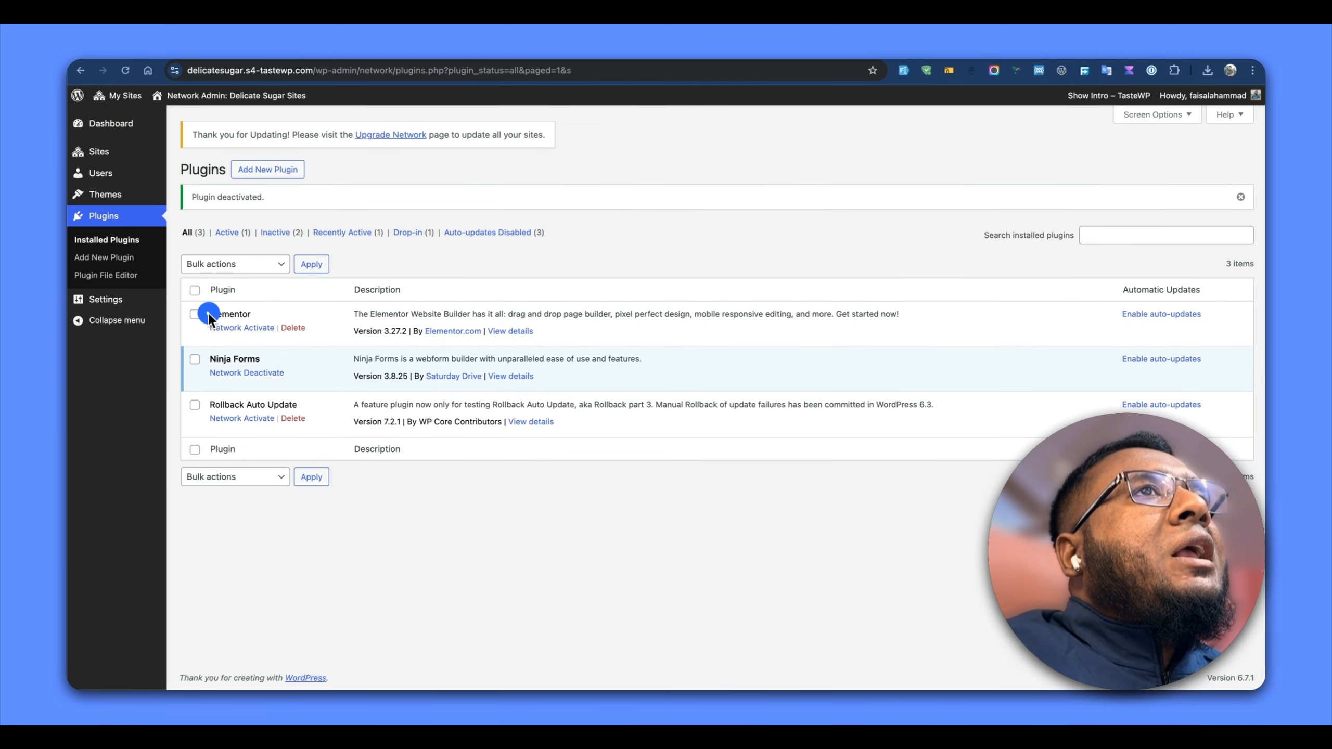
pyautogui.moveTo(209, 315); pyautogui.dragTo(259, 318)
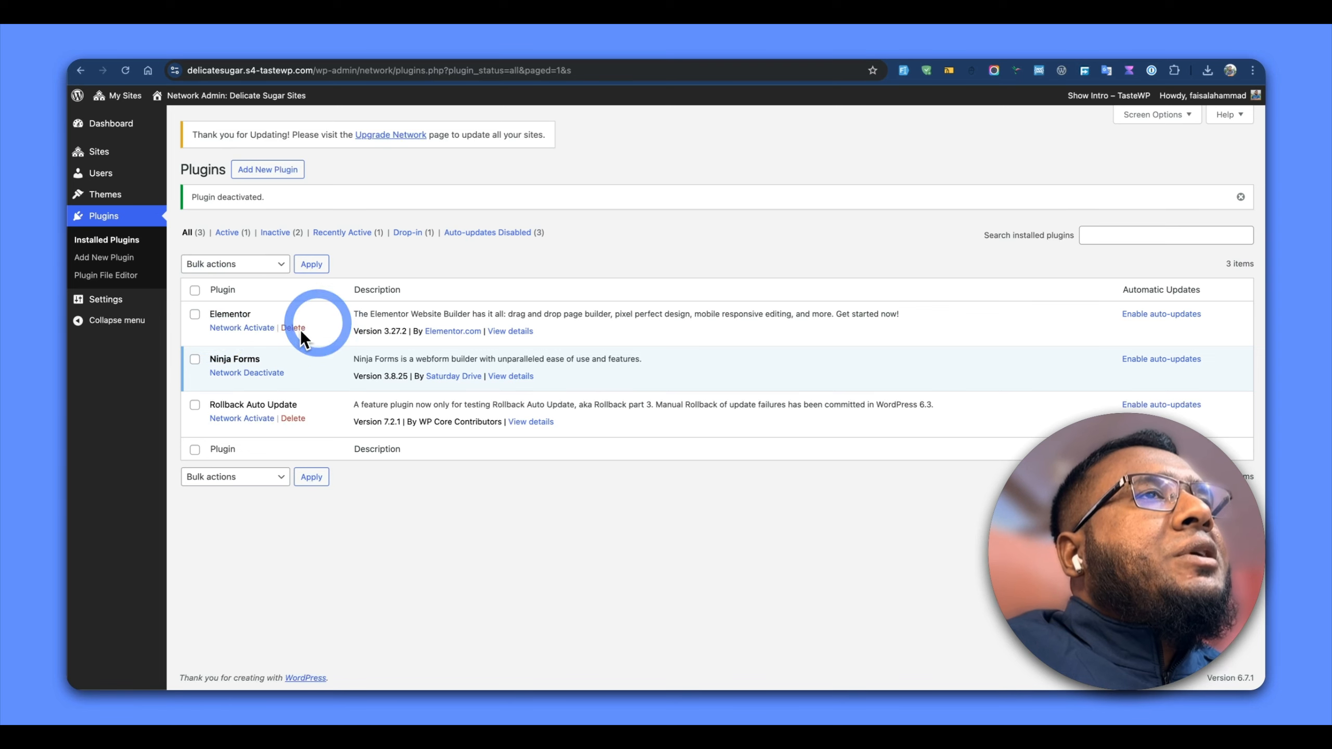
pyautogui.click(1100, 54)
pyautogui.click(1058, 54)
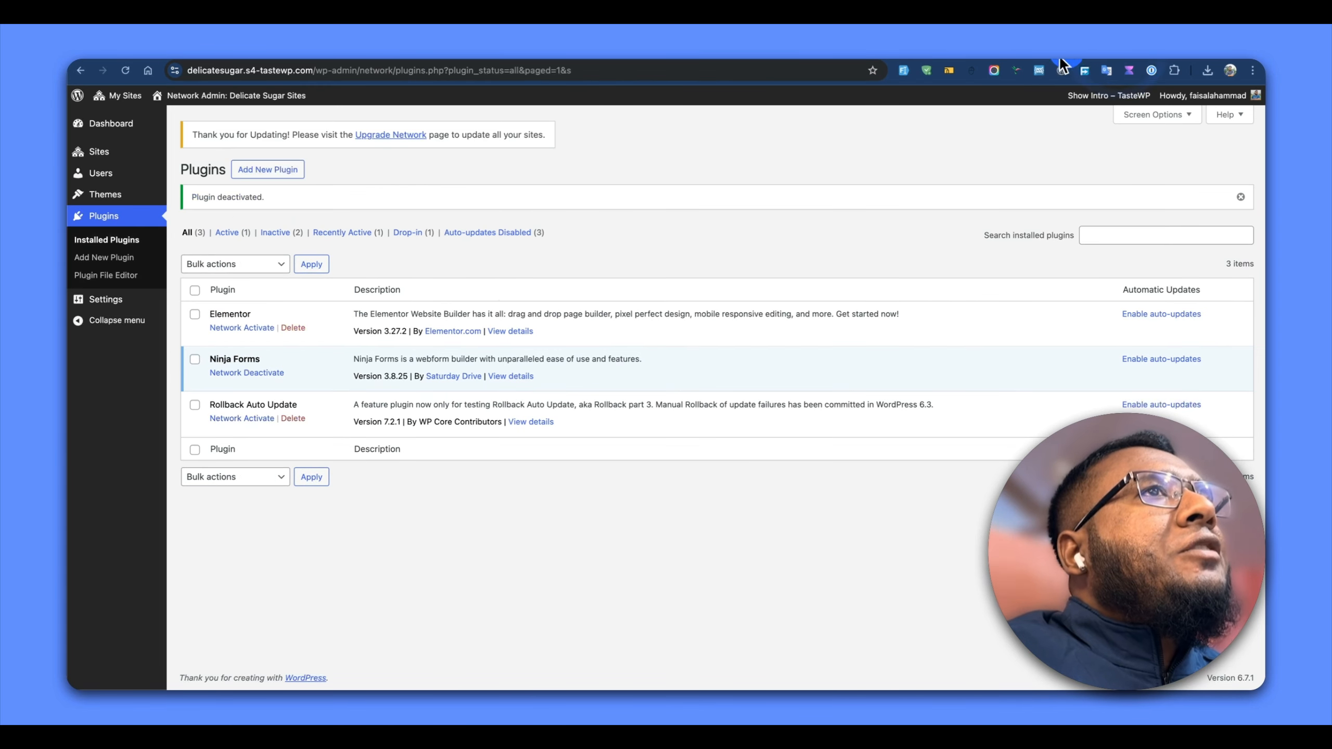
pyautogui.click(1117, 54)
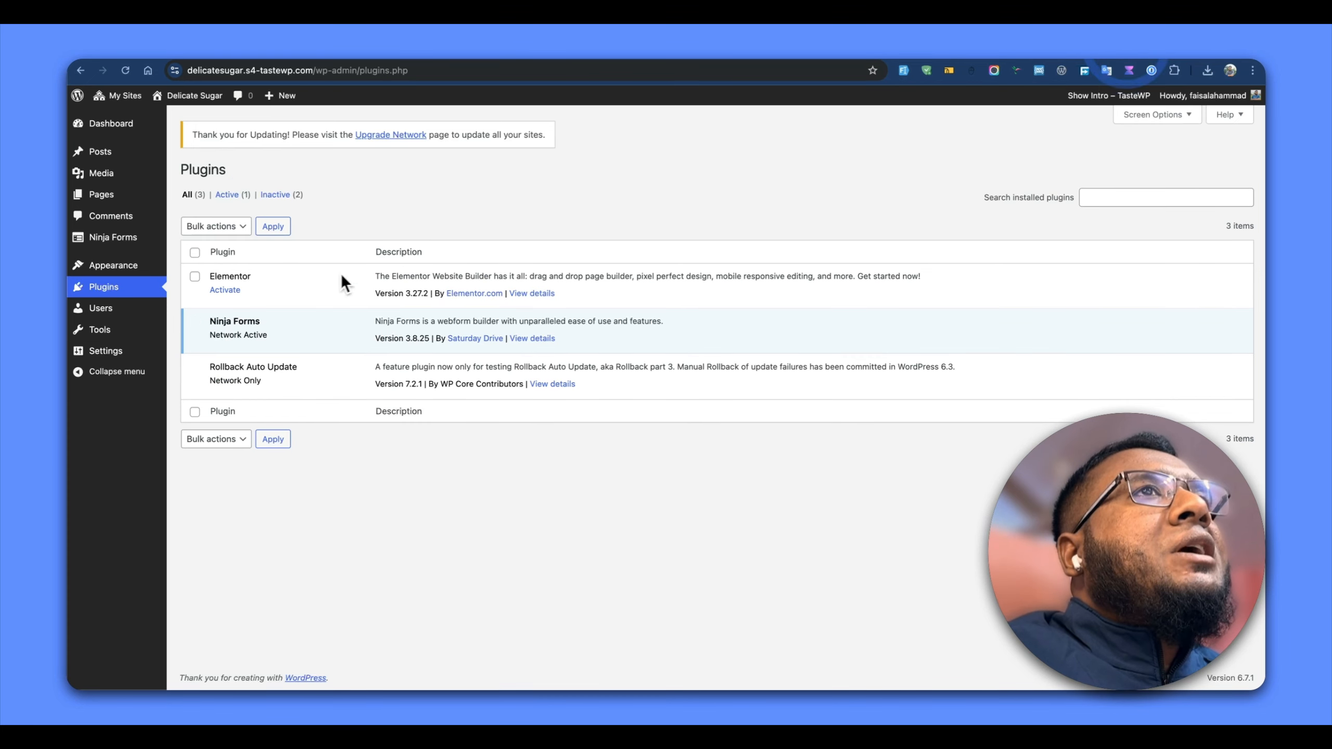
pyautogui.click(215, 290)
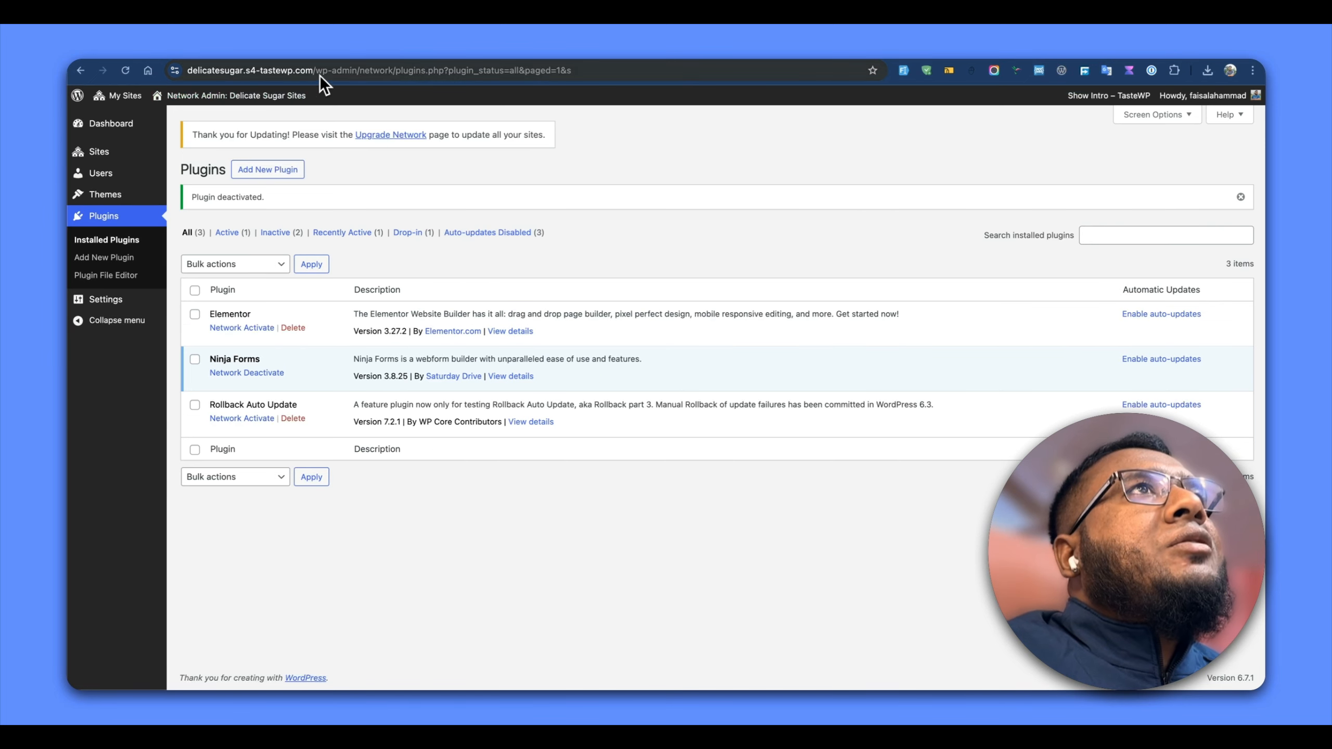
pyautogui.click(125, 71)
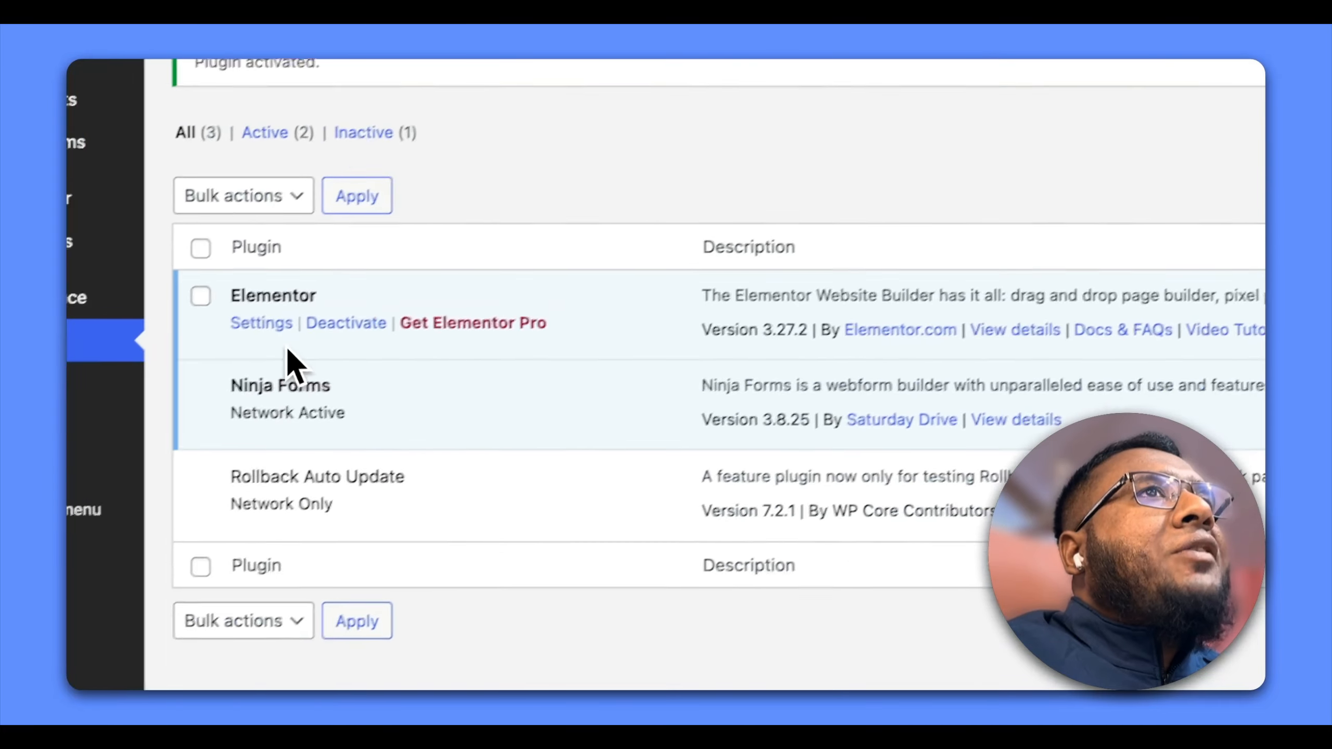
# Deactivate Elementor on the Delicate Sugar site without giving feedback, and reload the network admin's plugins
pyautogui.click(340, 322)
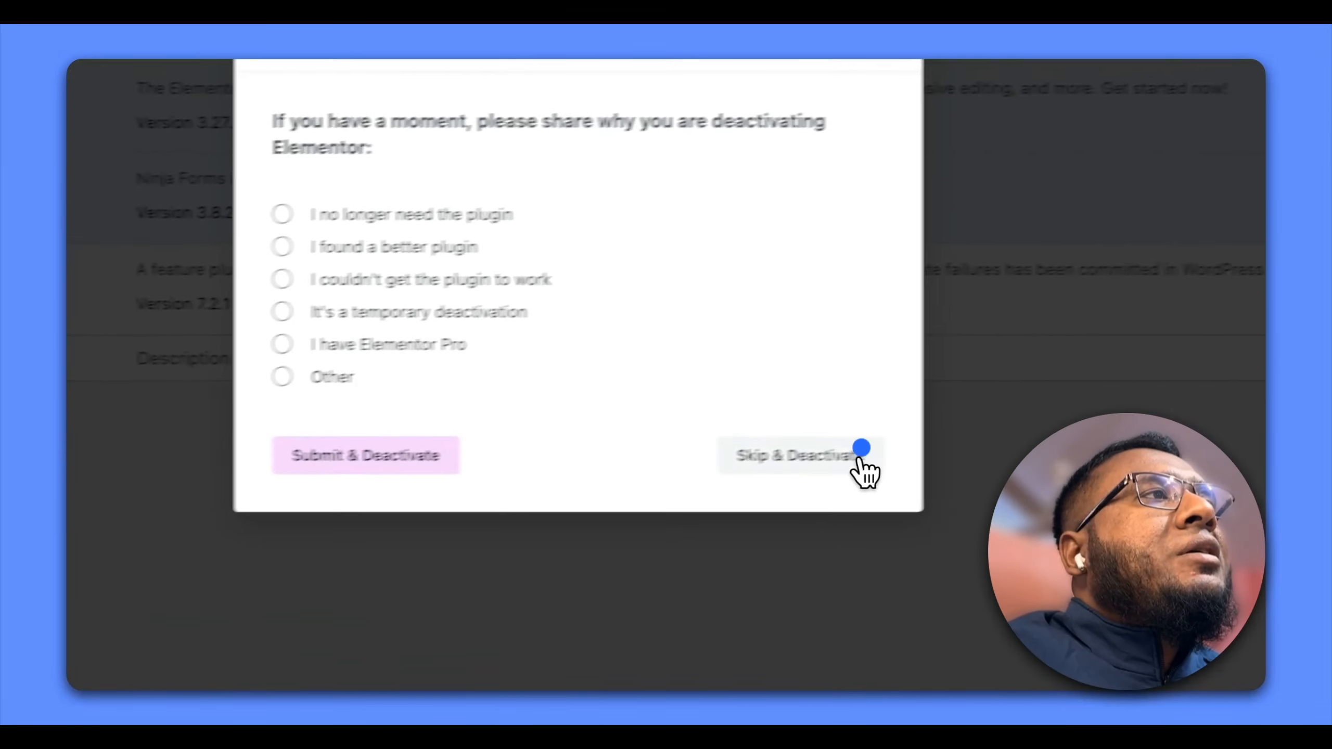
pyautogui.click(859, 455)
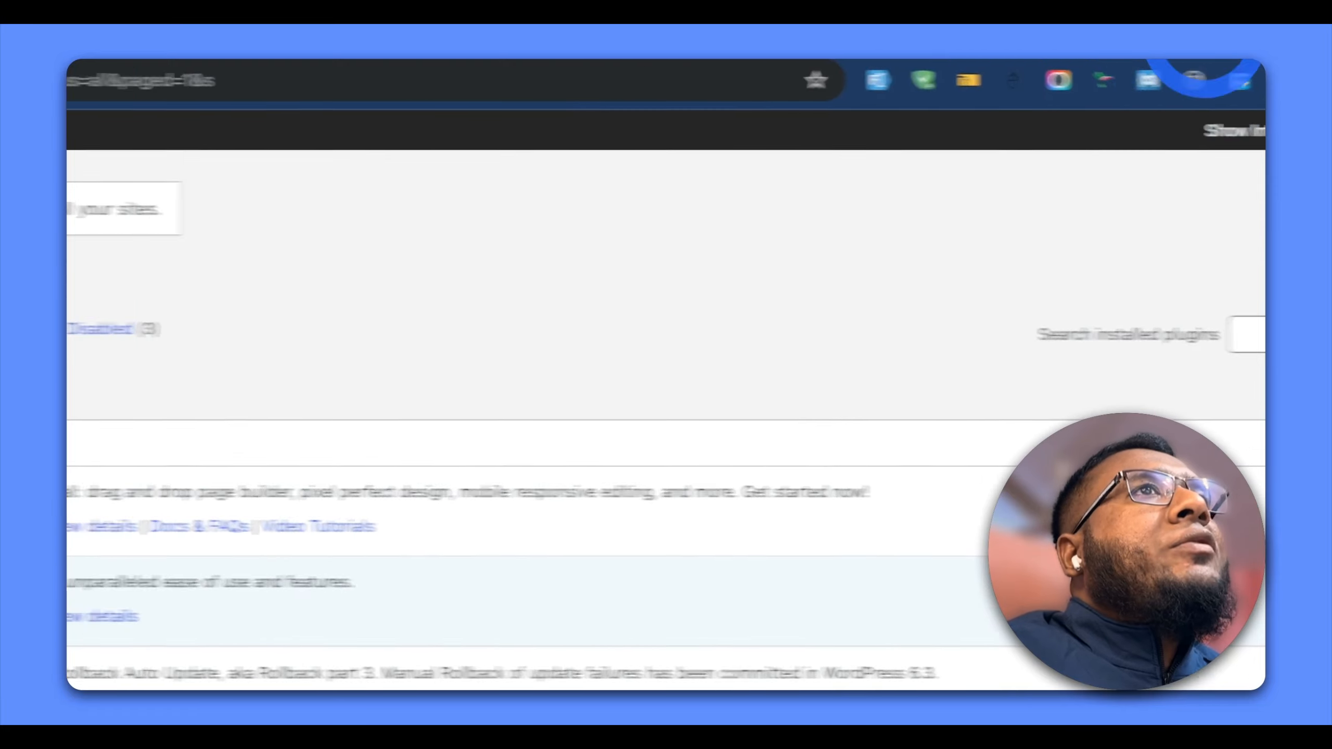
pyautogui.click(72, 81)
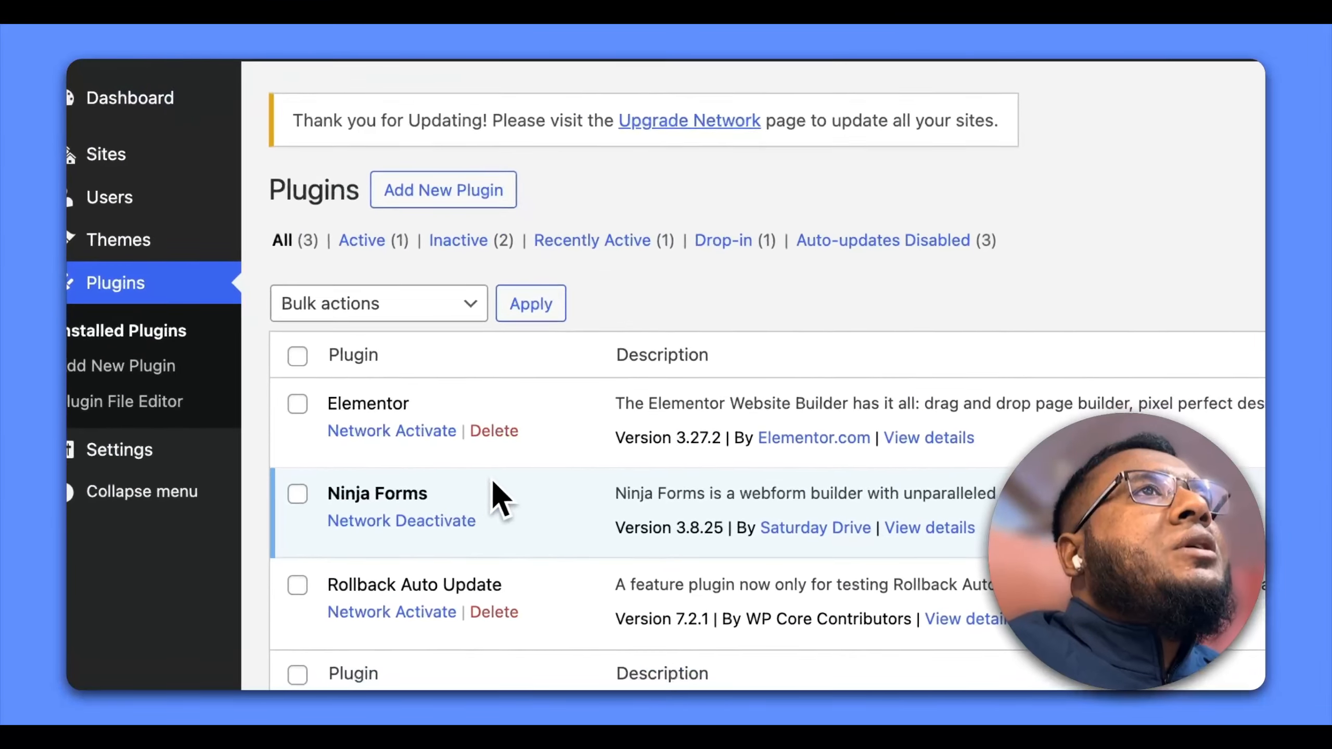
# Delete Elementor and Rollback Auto Update from the network admin's plugins
pyautogui.click(493, 428)
pyautogui.click(1331, 150)
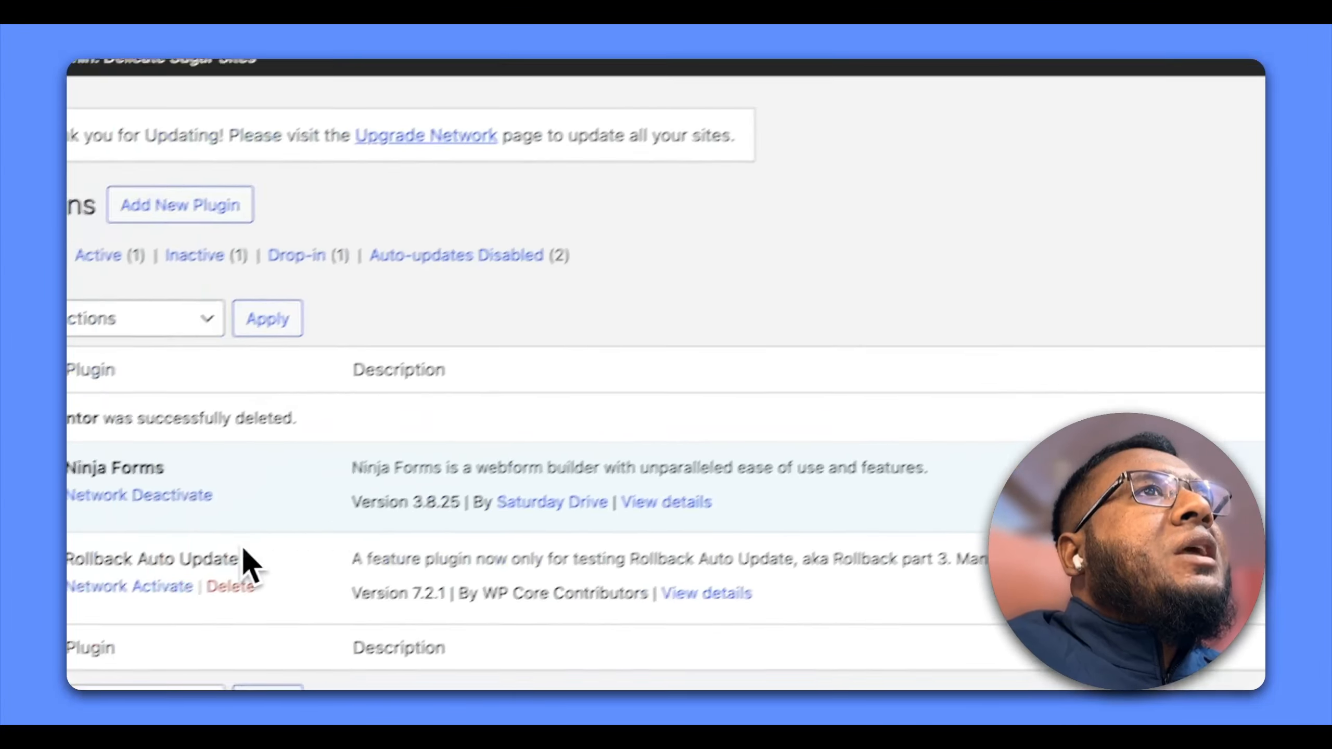
pyautogui.click(357, 547)
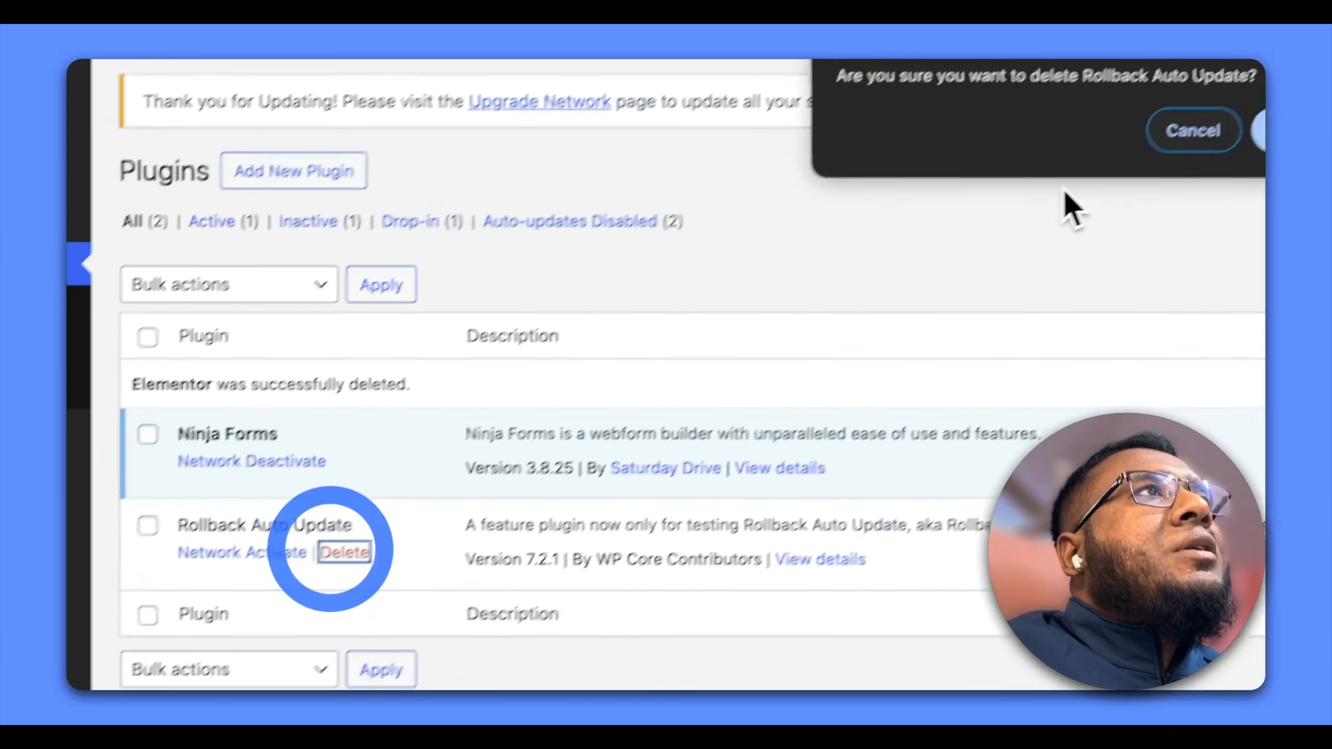
pyautogui.click(1002, 237)
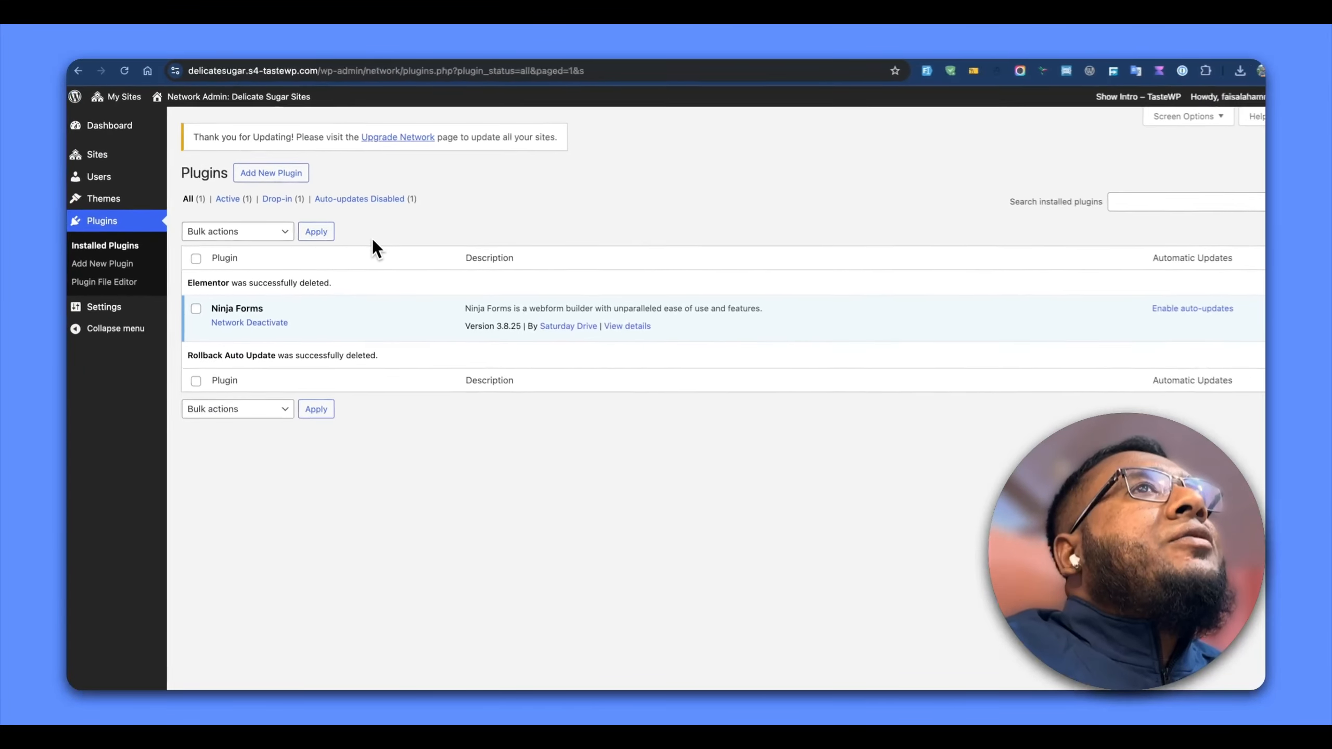
# Install the Twenty Twenty-Five theme from the network admin's theme directory
pyautogui.click(109, 203)
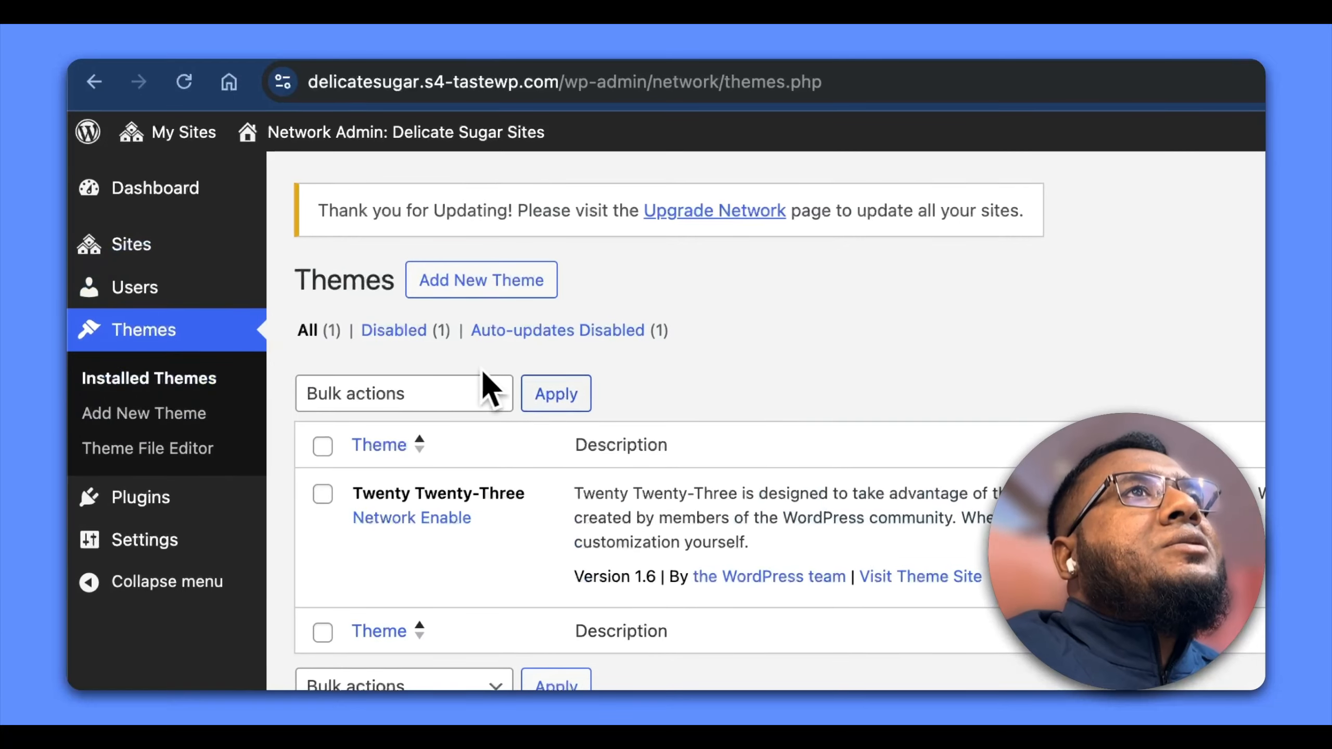
pyautogui.click(492, 284)
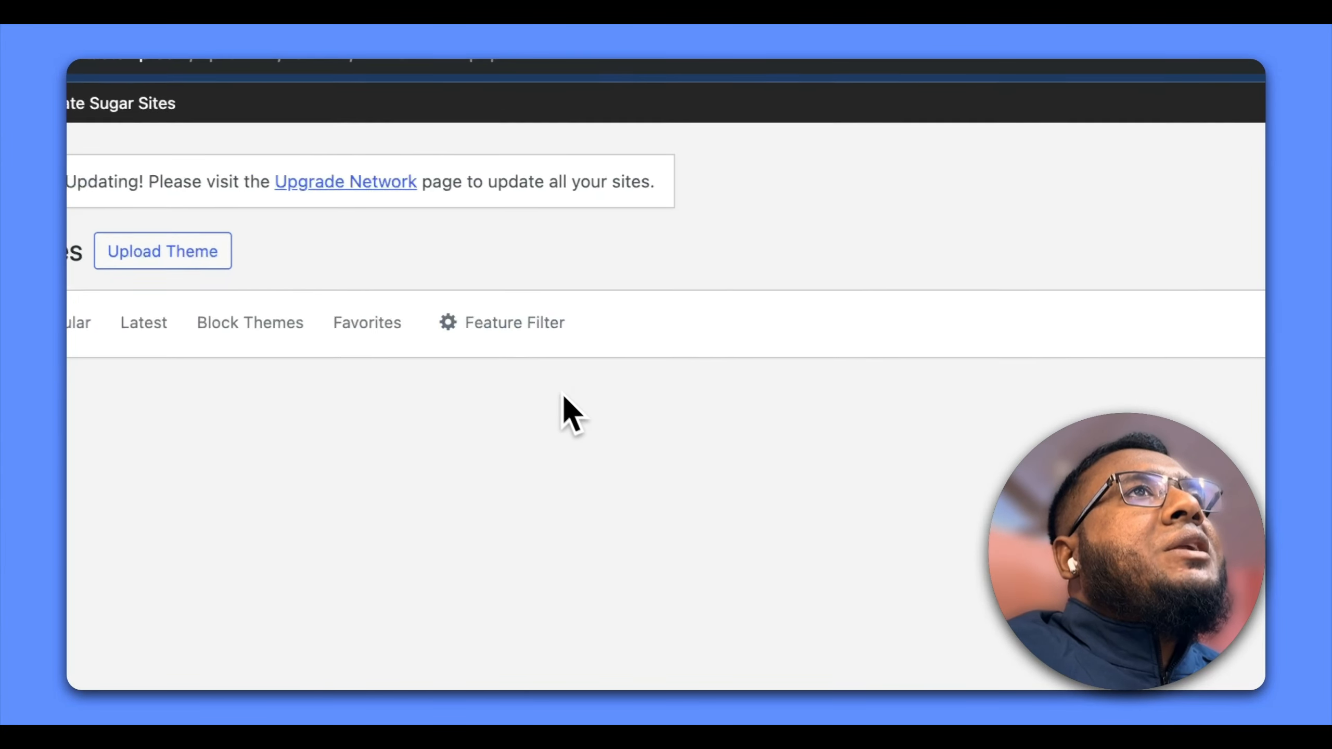
pyautogui.click(930, 232)
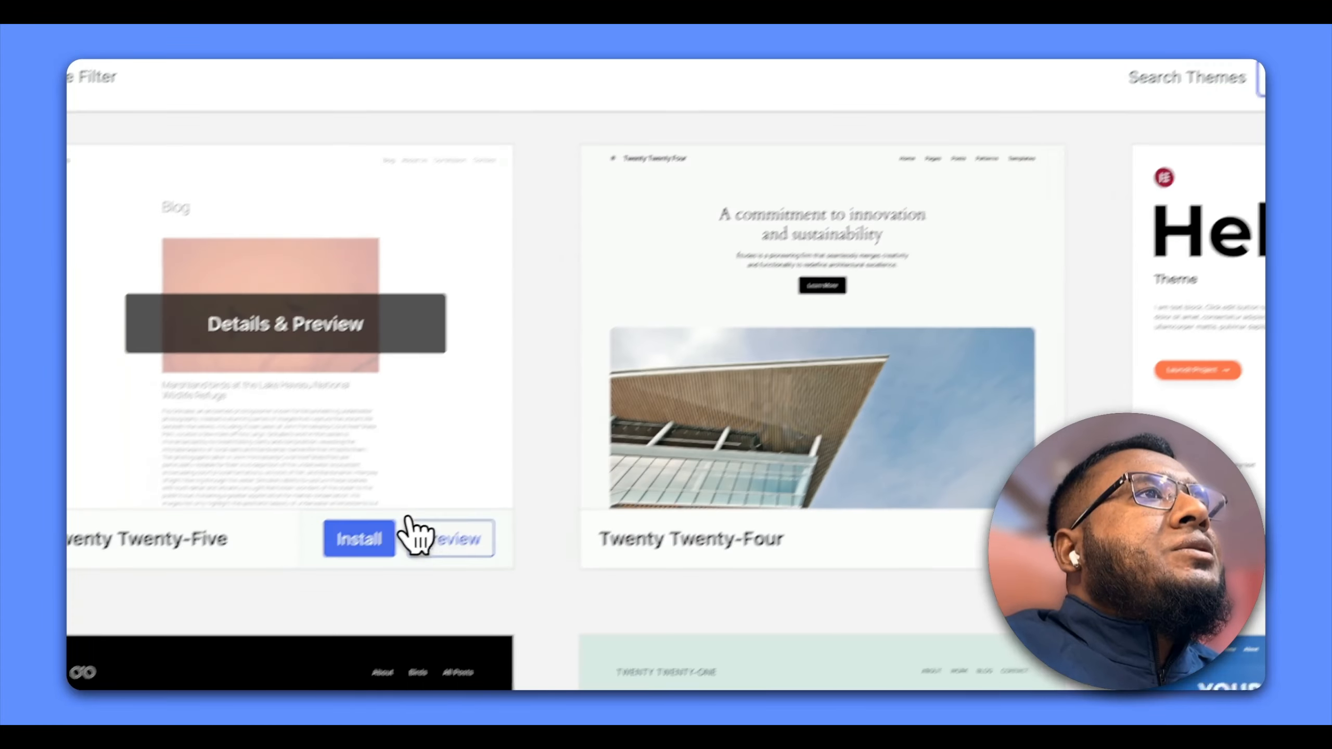
pyautogui.click(501, 481)
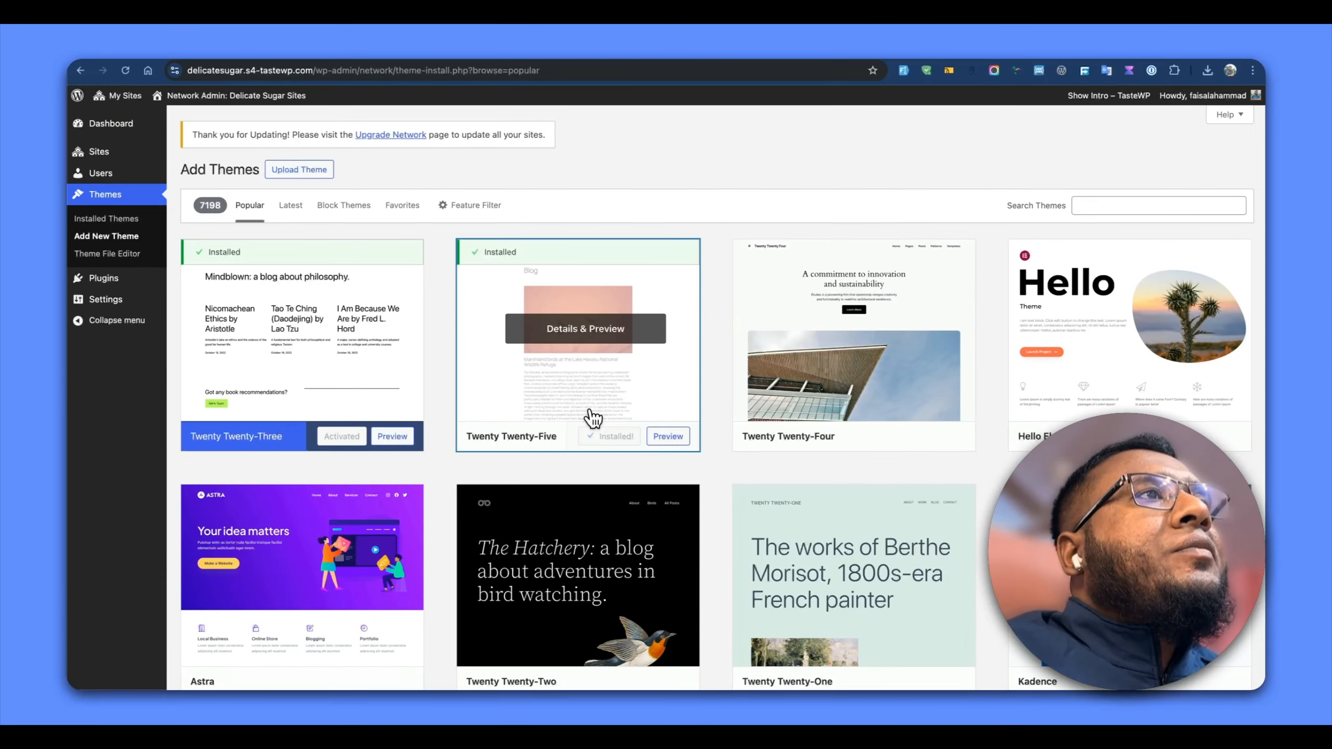
# Compare the network's installed themes with the themes offered on the Delicate Sugar site
pyautogui.click(126, 220)
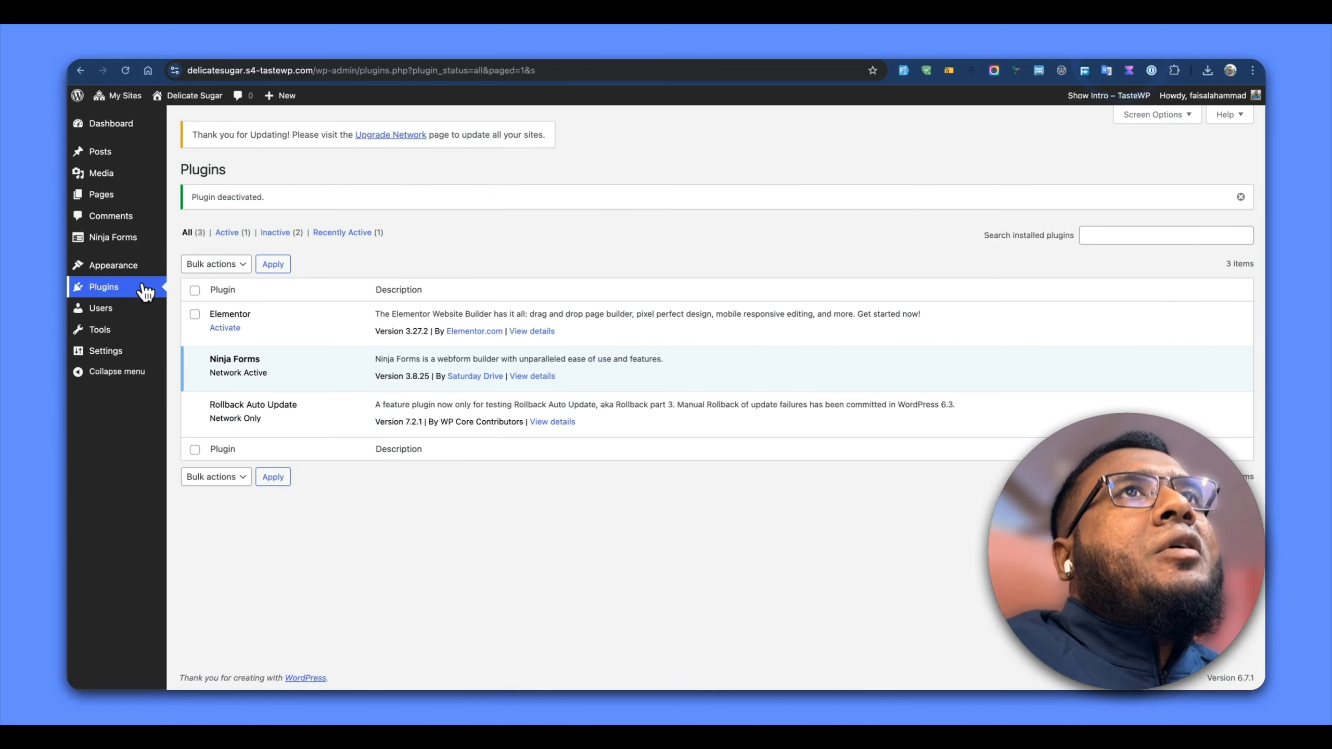
pyautogui.click(141, 268)
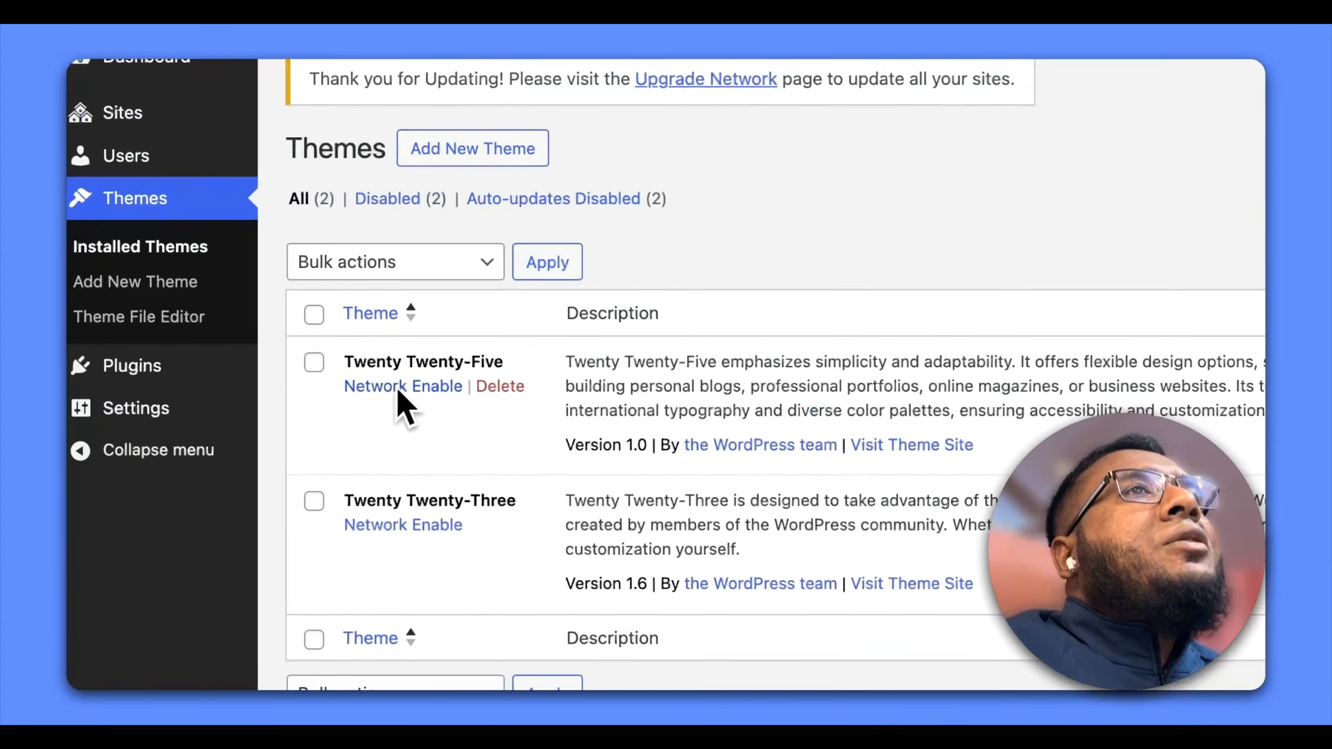
pyautogui.moveTo(344, 386); pyautogui.dragTo(368, 430)
pyautogui.click(367, 429)
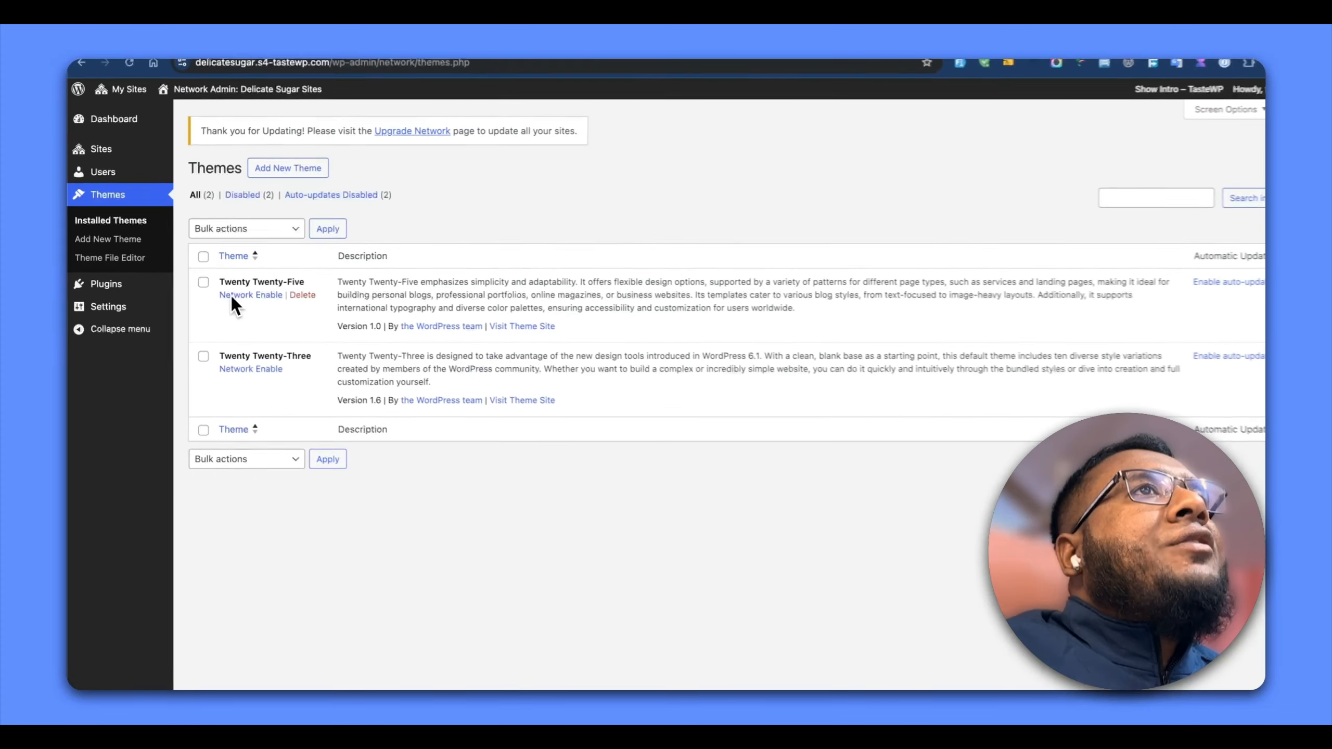
# Try to network-enable the Twenty Twenty-Five theme, and reload the Delicate Sugar site's theme list
pyautogui.click(247, 295)
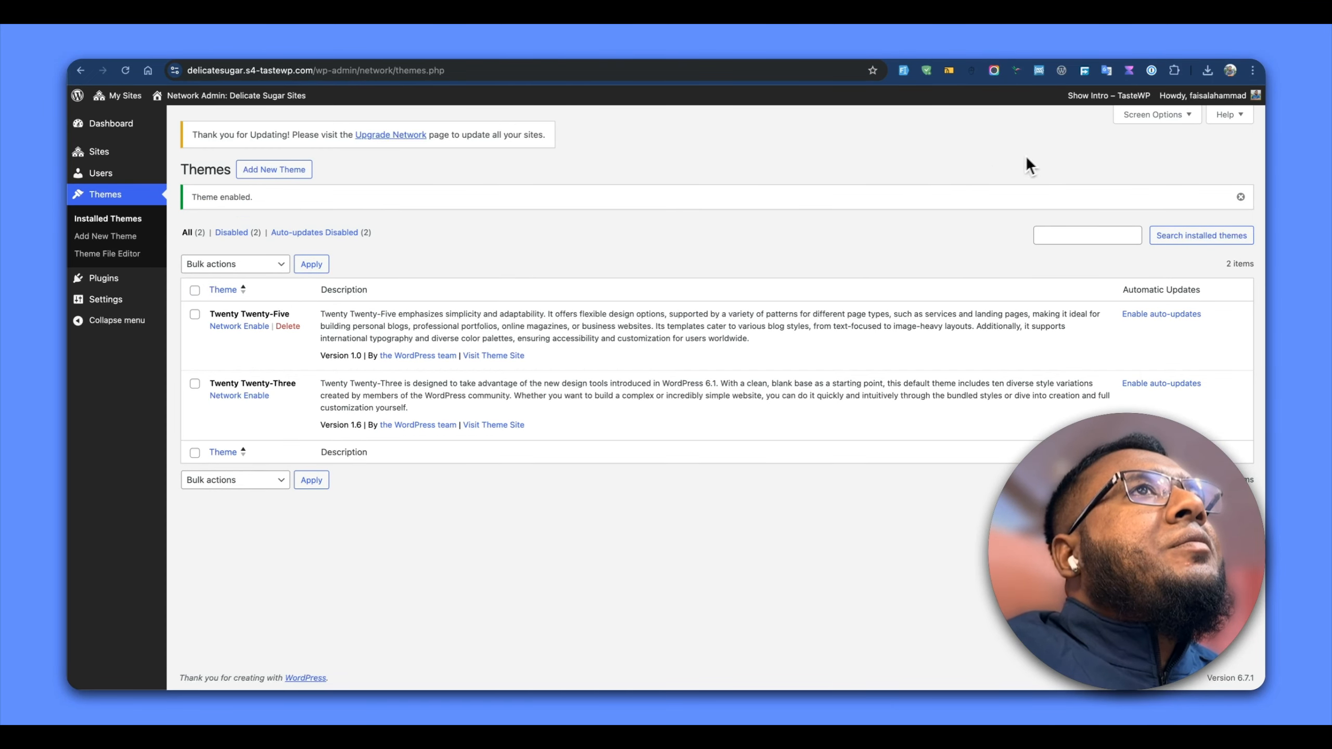
pyautogui.tripleClick(212, 195)
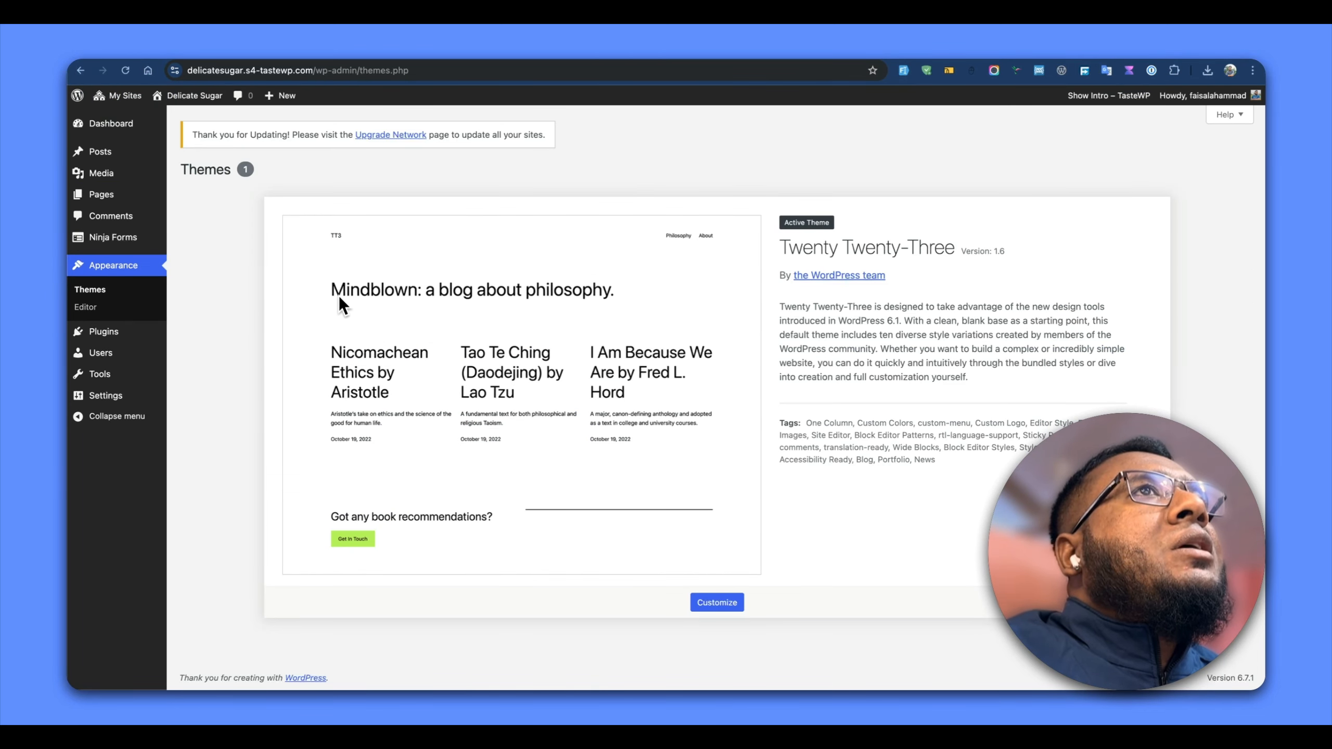
pyautogui.click(125, 71)
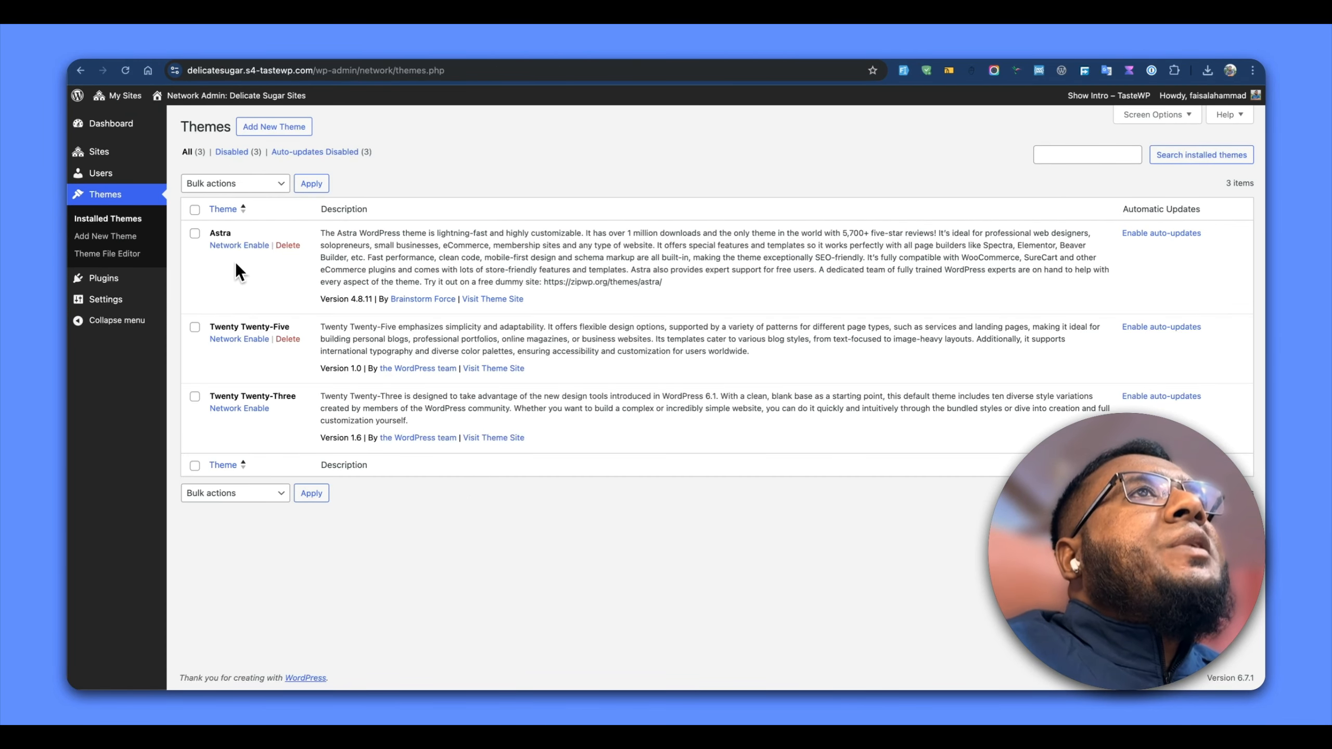
# Edit the Delicate Sugar site in the network admin and enable the Twenty Twenty-Five and Astra themes for that site only
pyautogui.moveTo(94, 156)
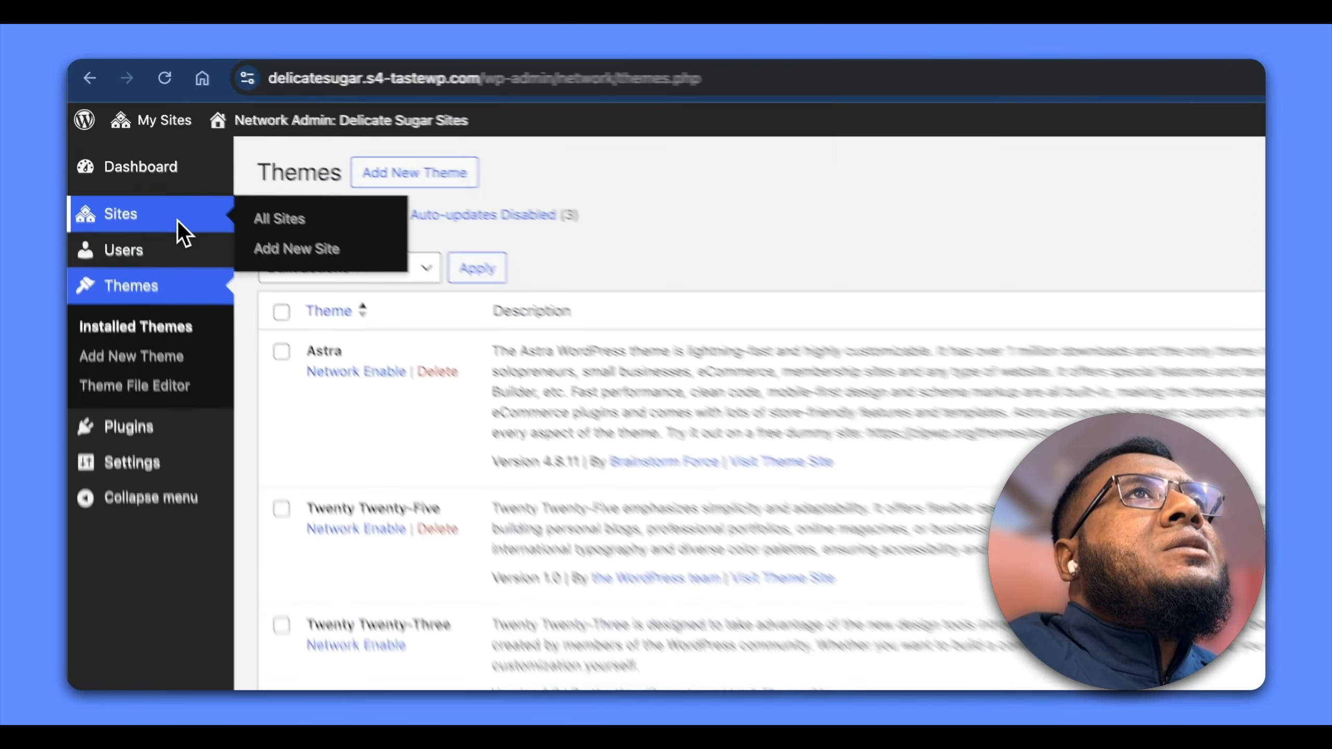
pyautogui.click(126, 156)
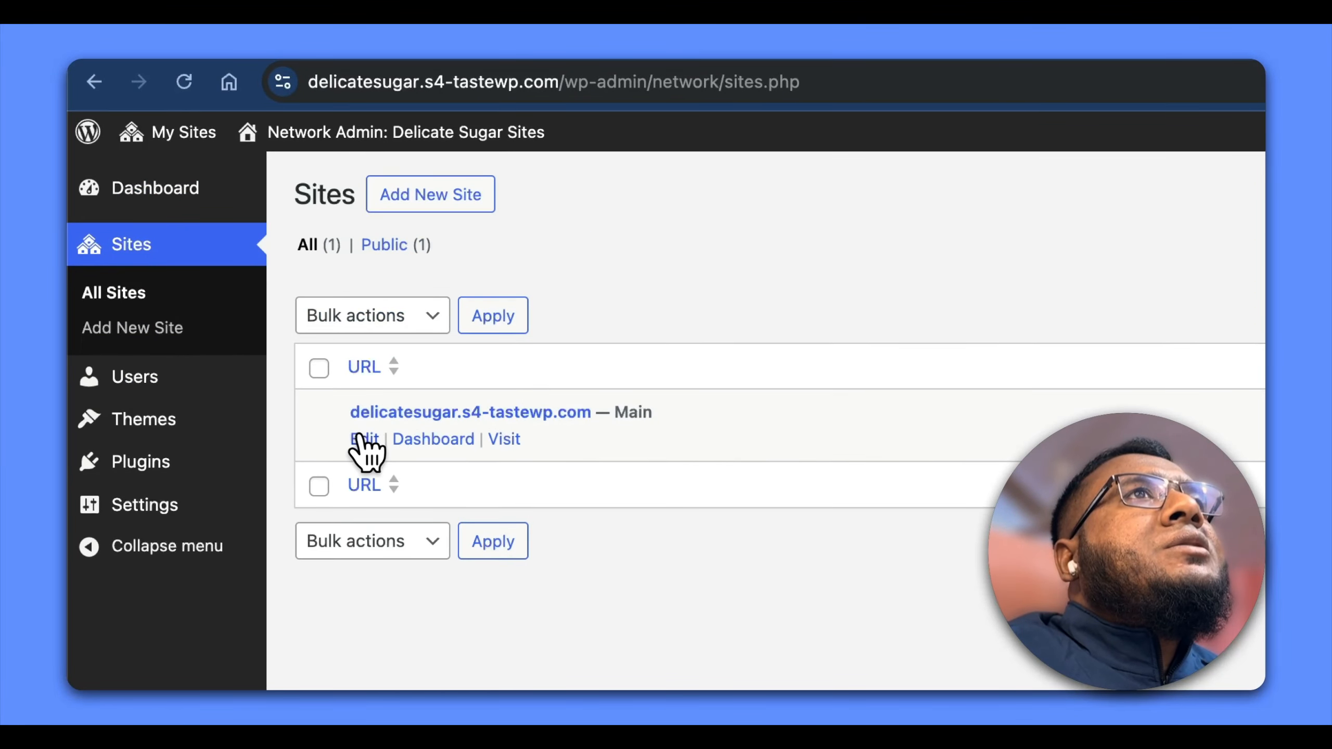
pyautogui.click(362, 440)
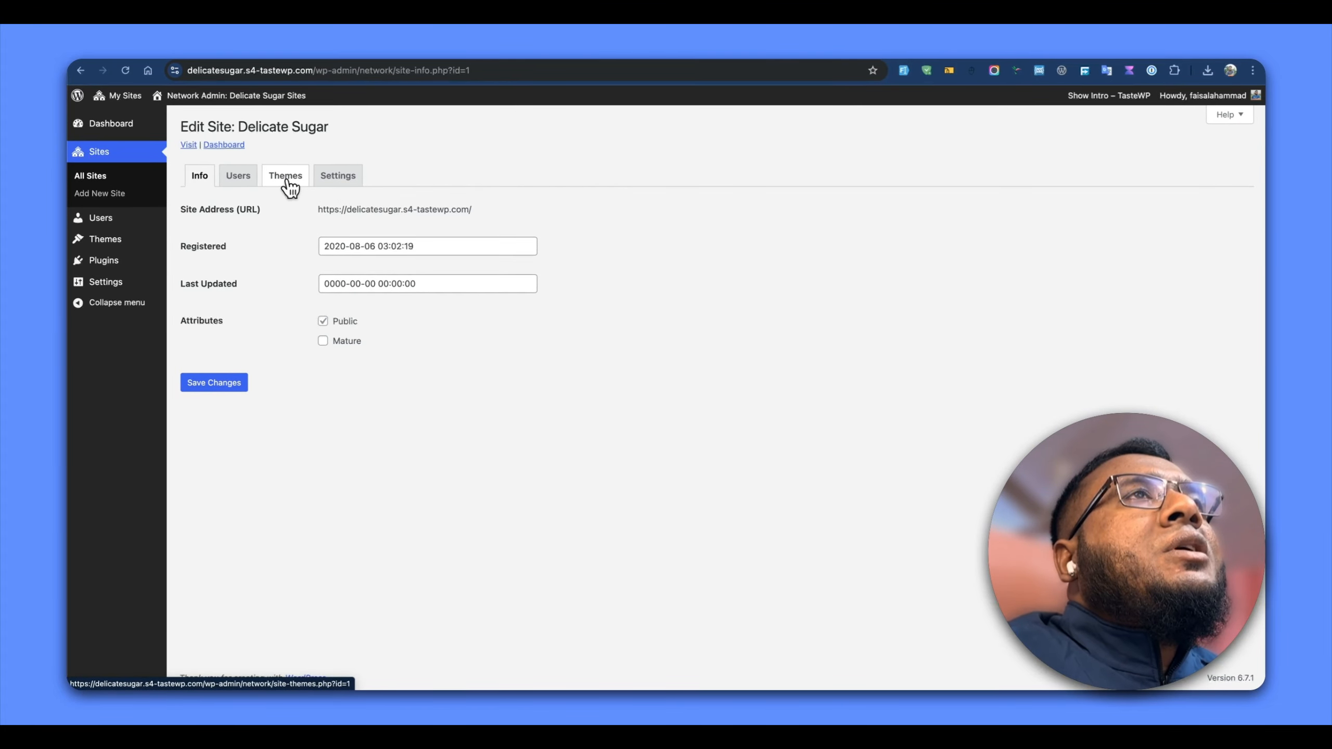
pyautogui.click(286, 181)
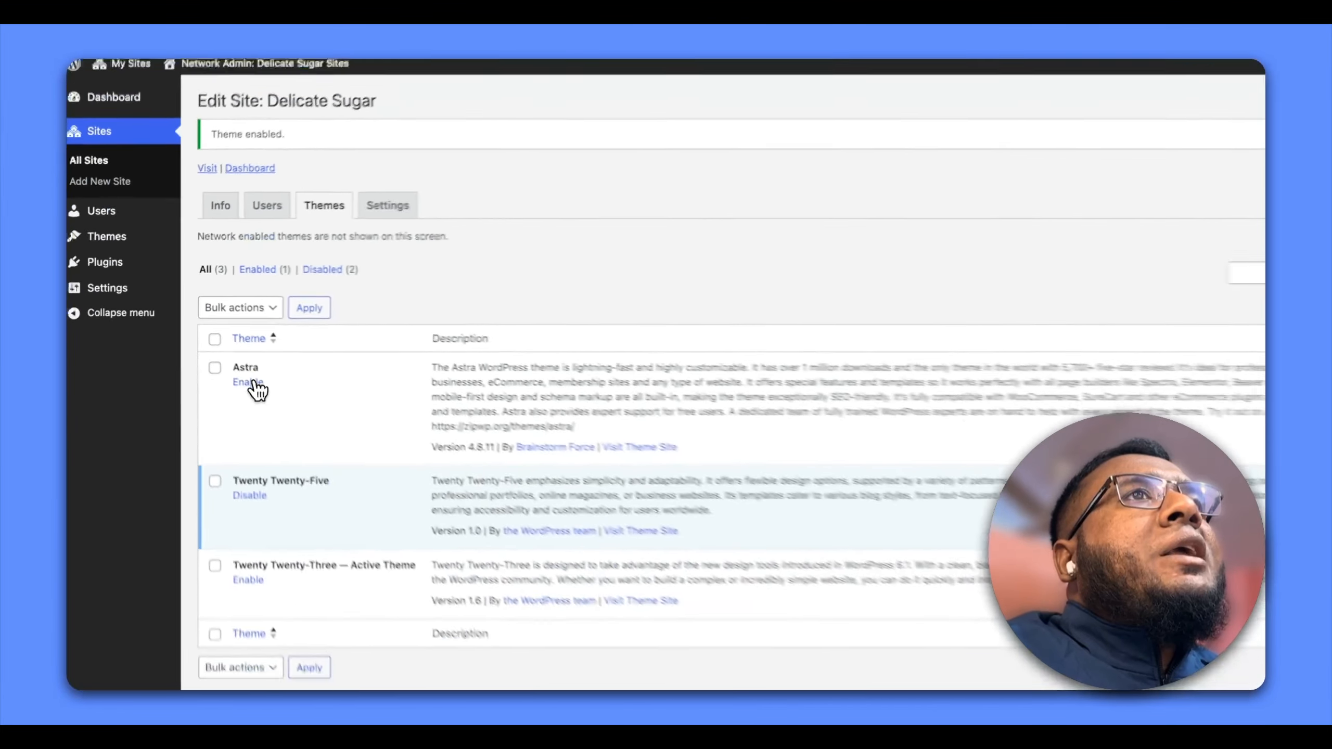
pyautogui.click(254, 383)
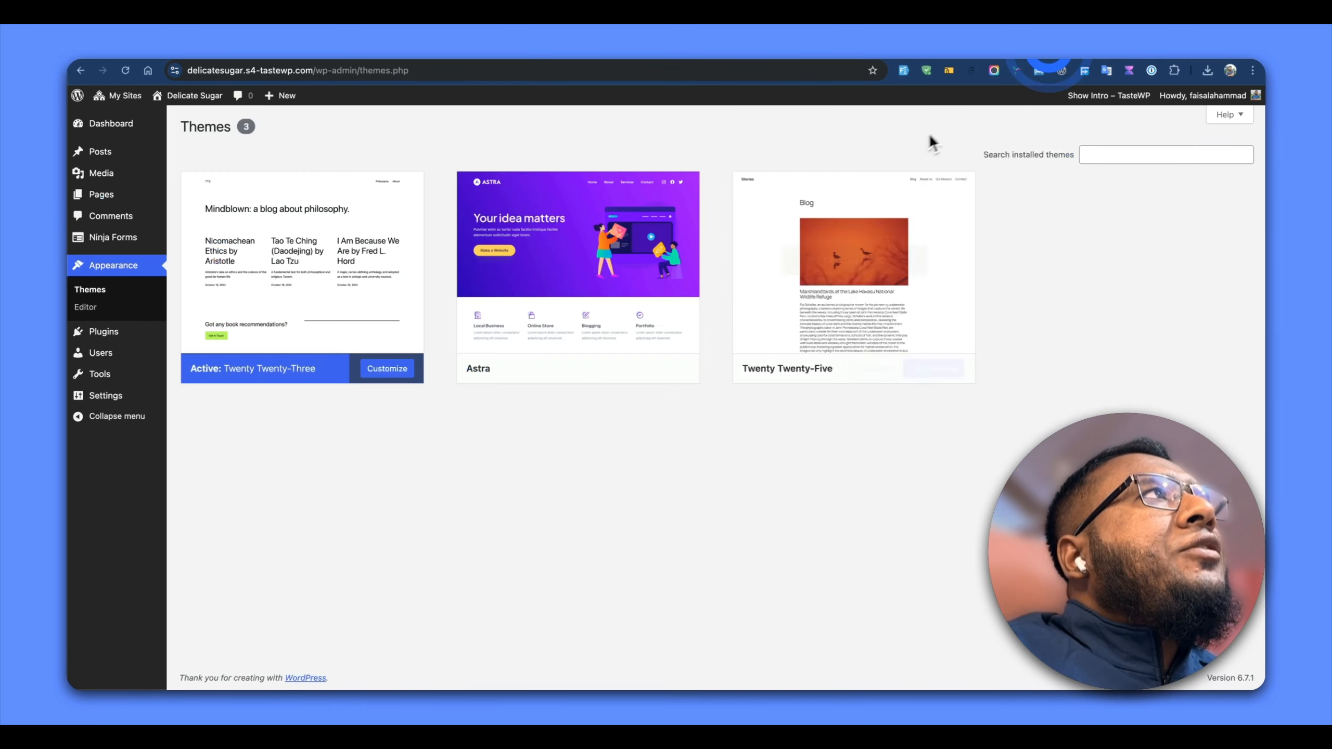
# Activate the Astra theme on the Delicate Sugar site
pyautogui.moveTo(452, 348)
pyautogui.click(602, 369)
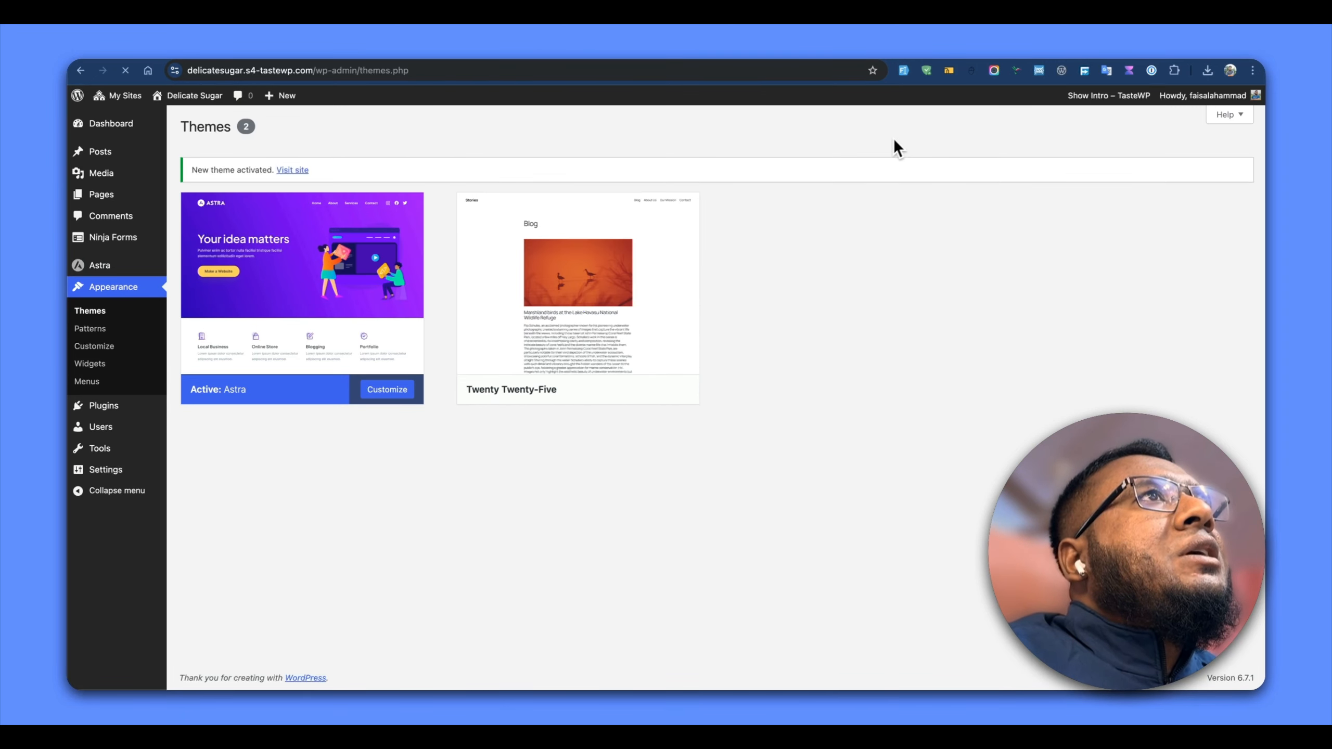
# Reload the network admin's theme list and check which actions are offered for Astra
pyautogui.click(1140, 58)
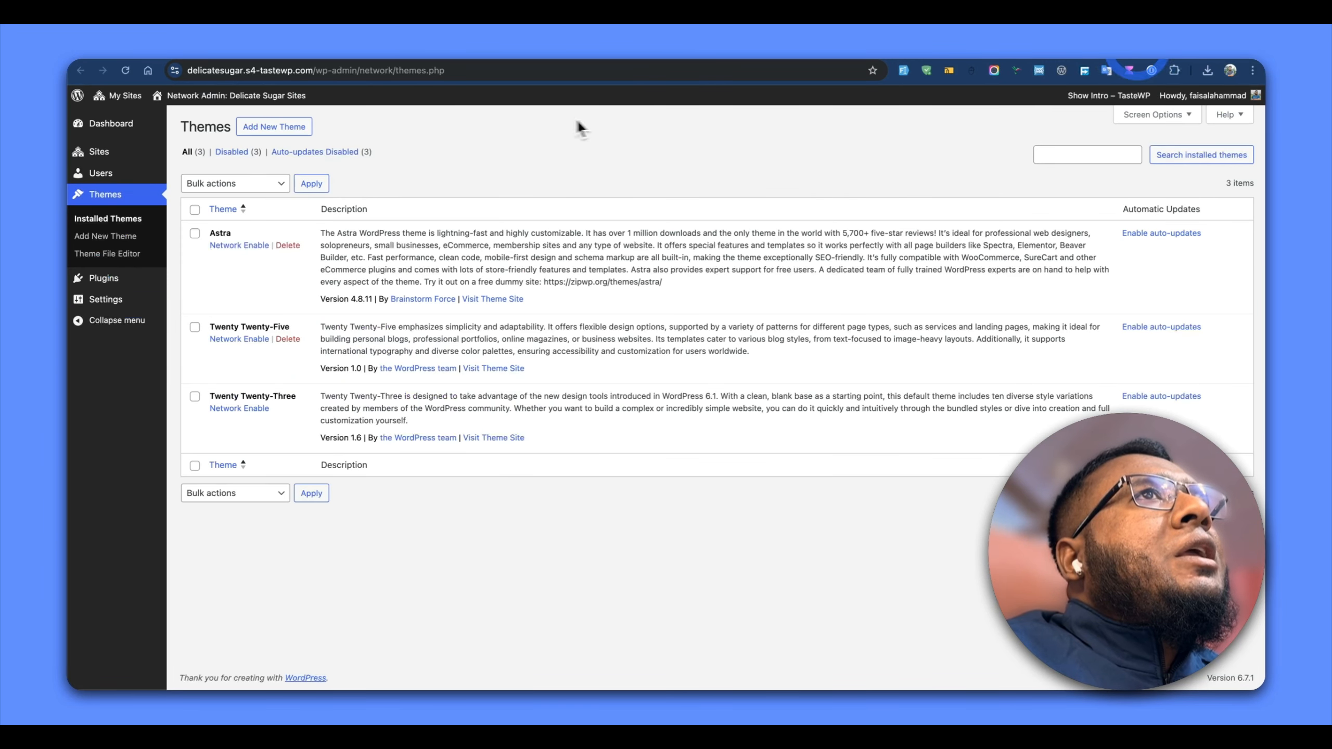
pyautogui.click(126, 70)
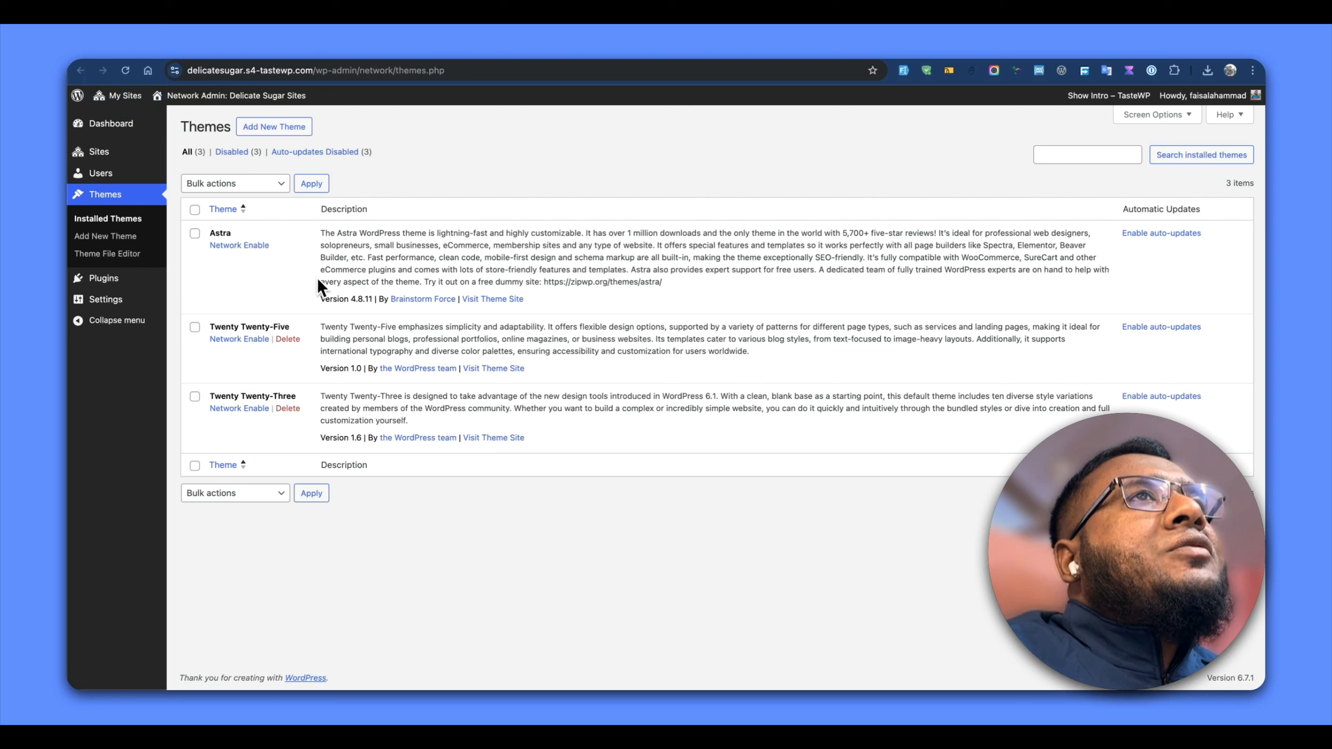
pyautogui.click(279, 244)
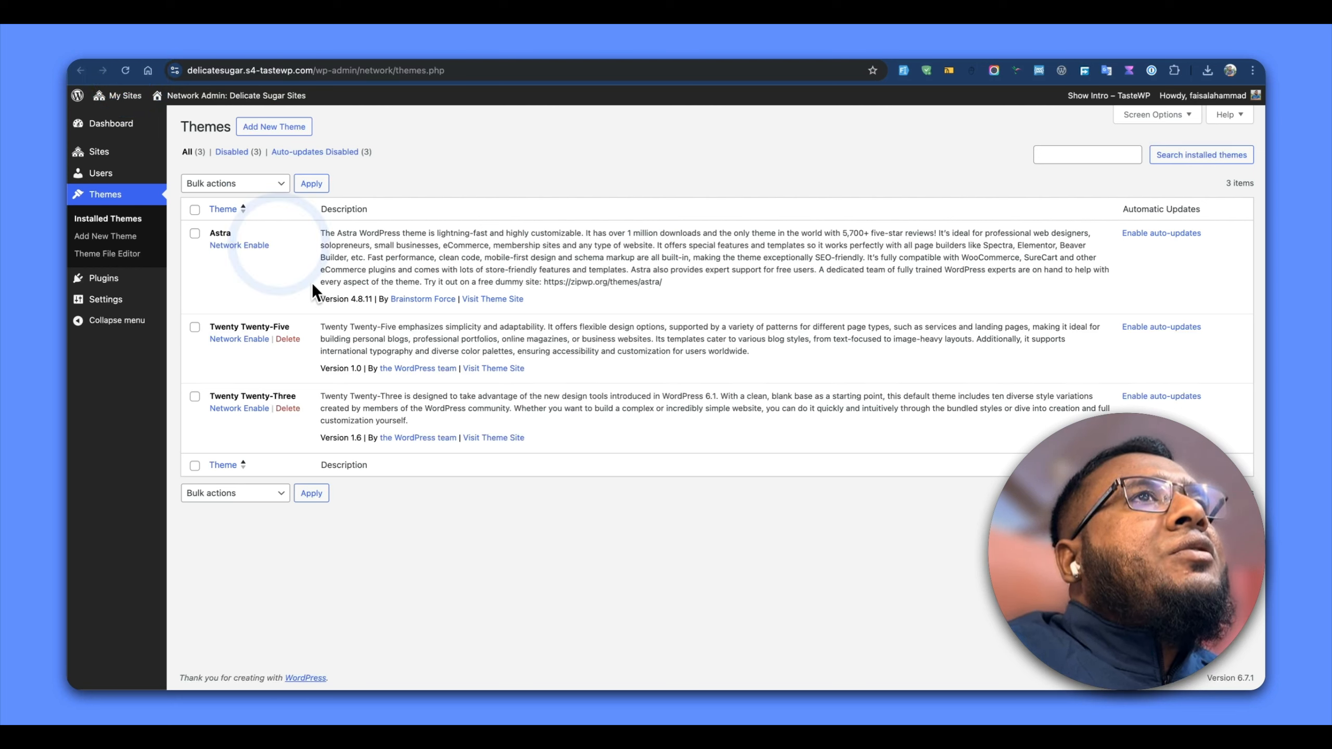